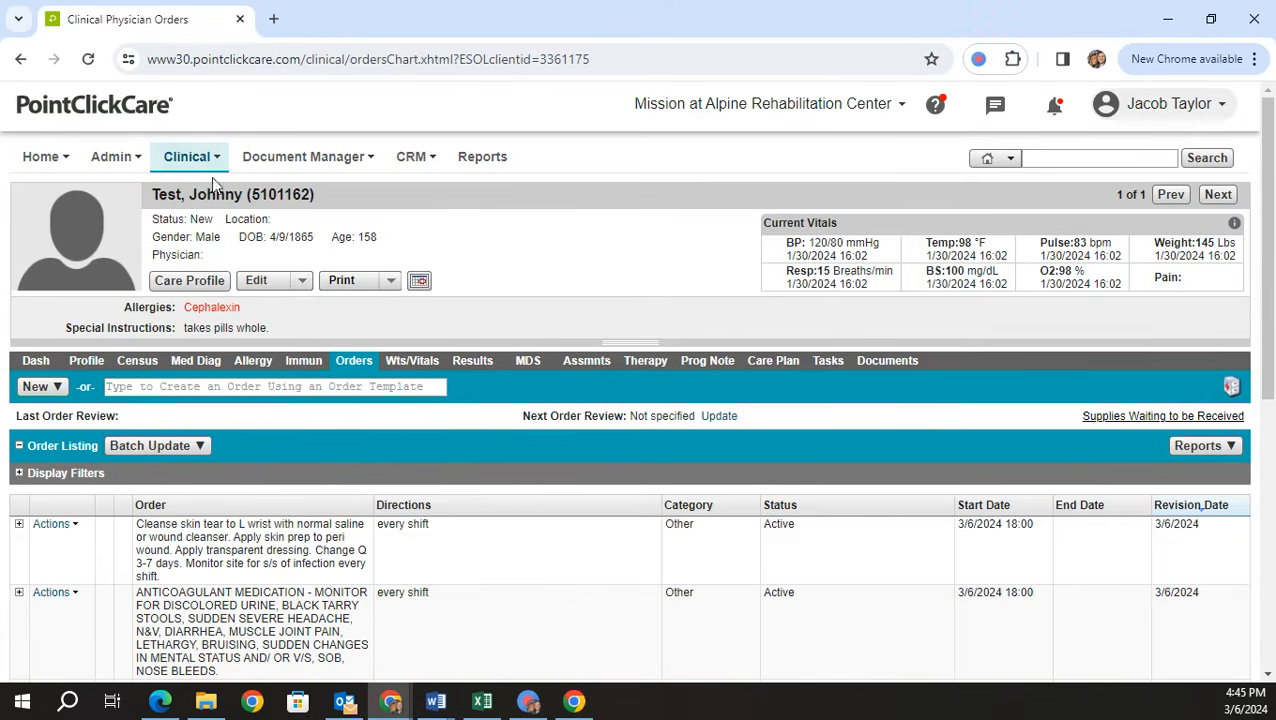
# Step: Open the eMAR module and view the resident lists for MAR, TAR and BX
pyautogui.moveTo(217, 160)
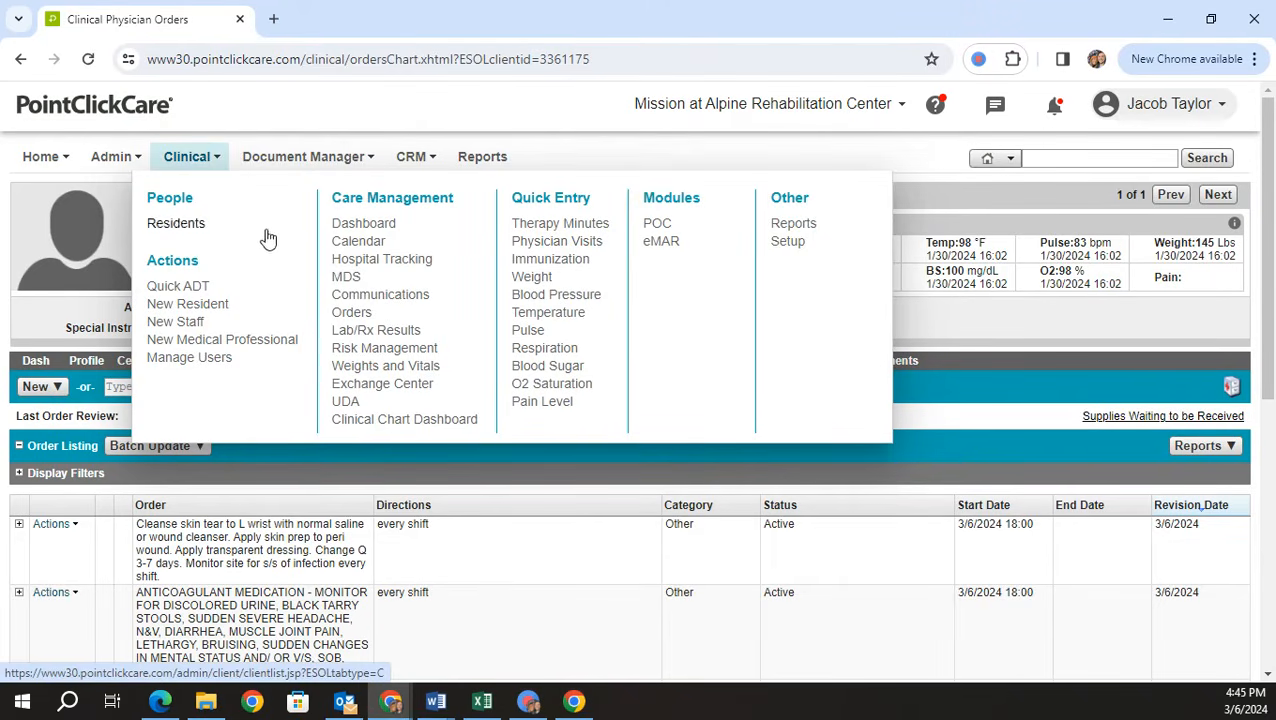
pyautogui.click(660, 244)
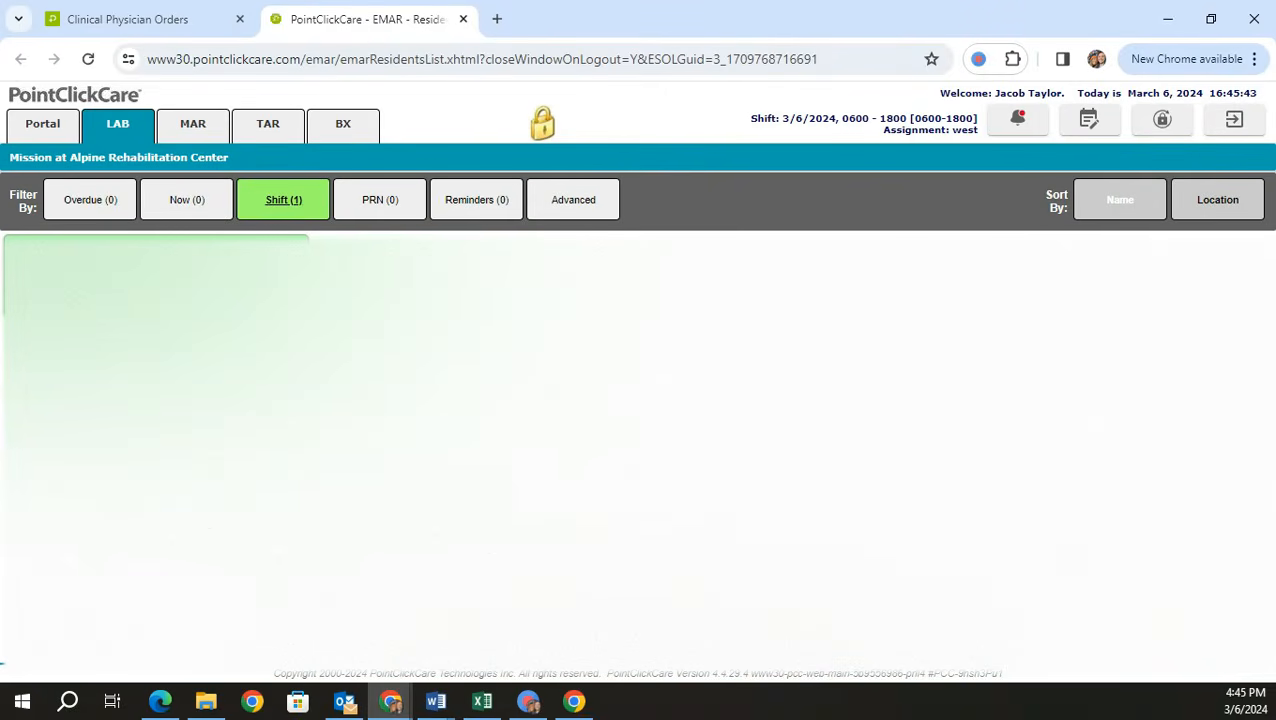
pyautogui.click(197, 134)
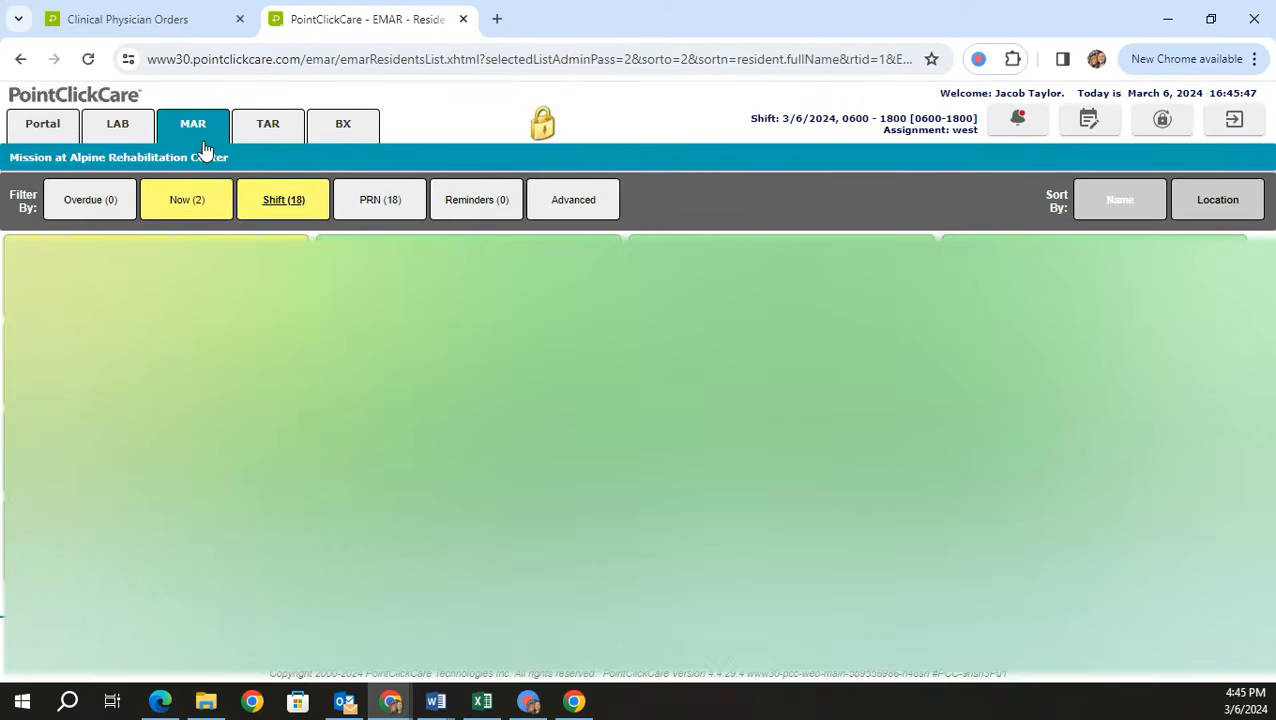
pyautogui.click(258, 132)
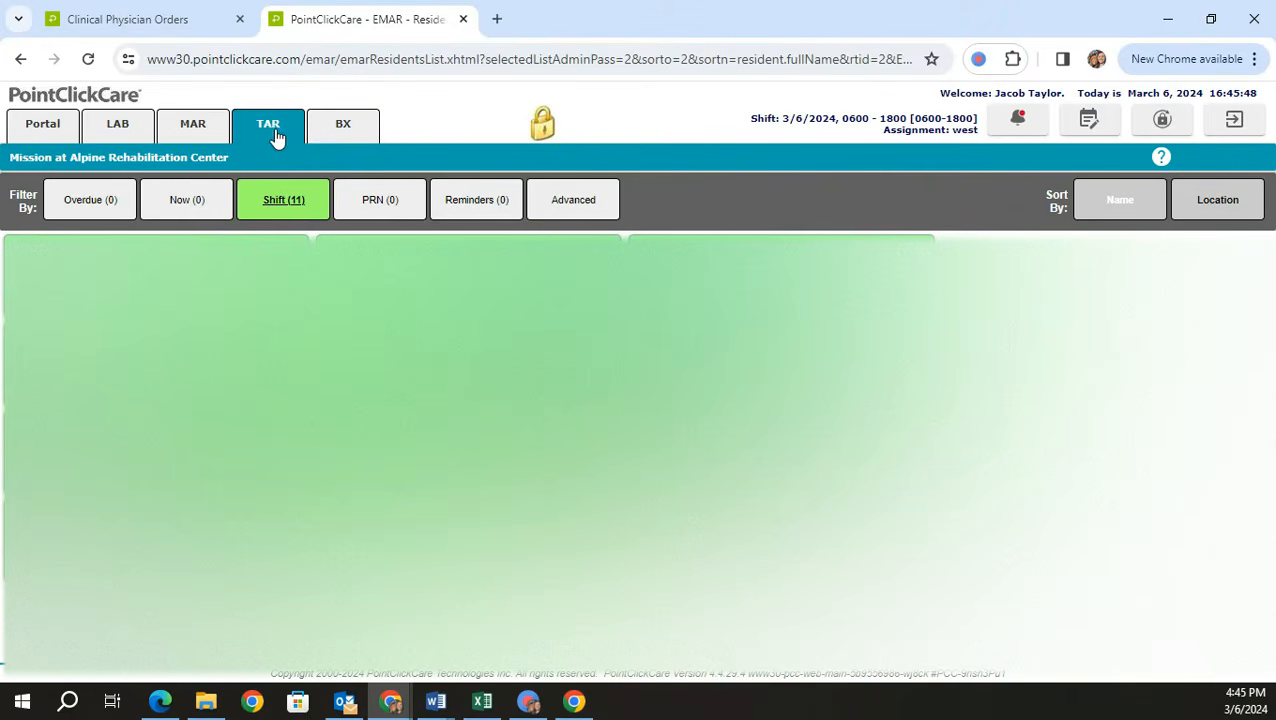
pyautogui.click(198, 127)
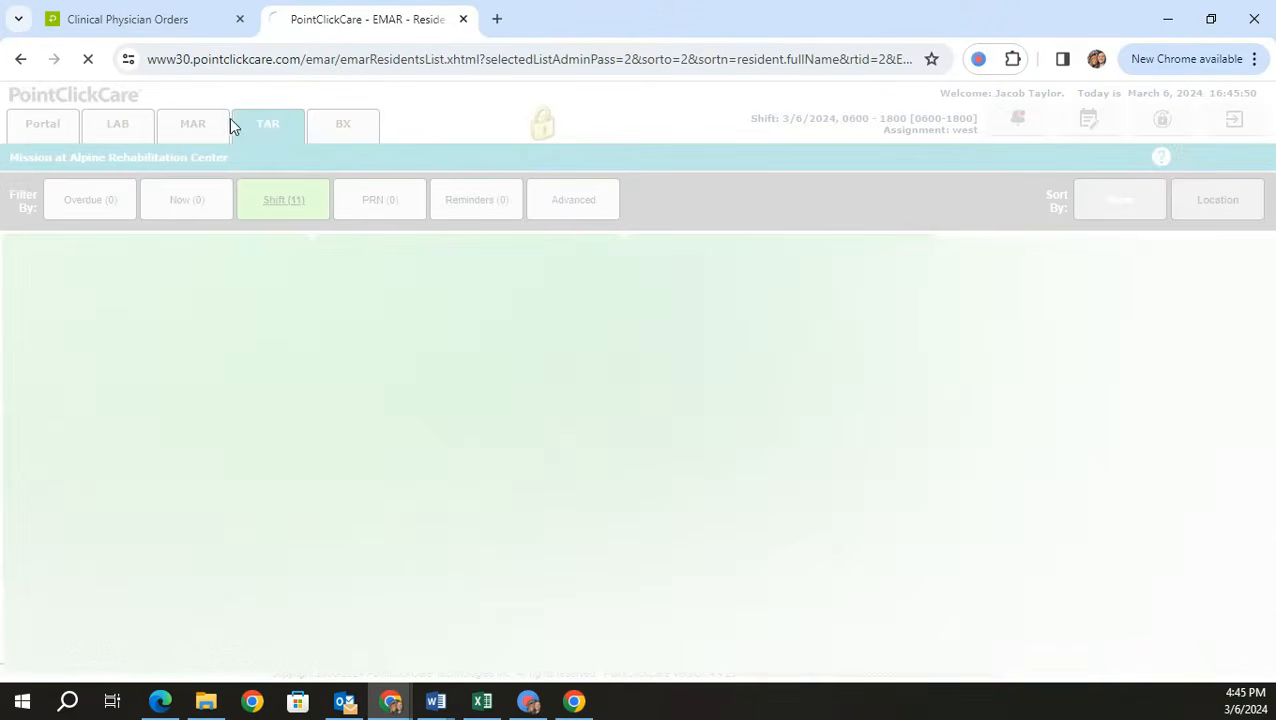
pyautogui.click(352, 138)
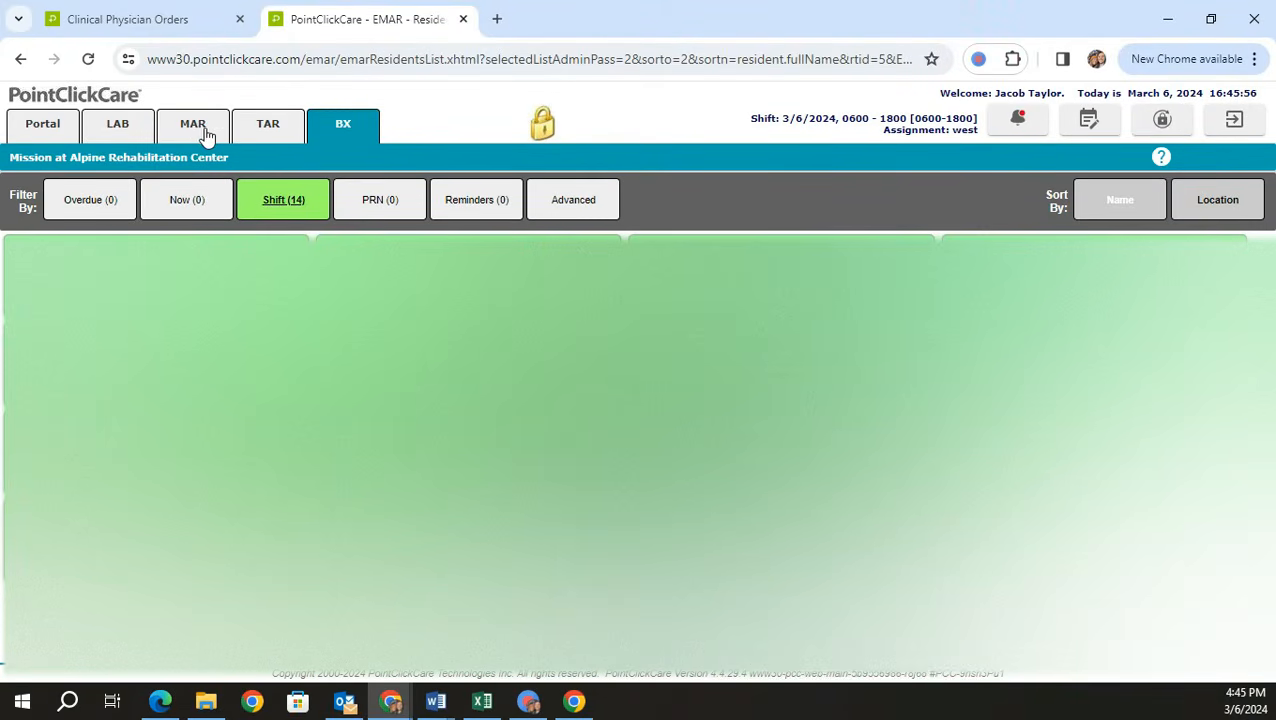
# Step: Return to the MAR list, open the record of the resident in West 6 - A and review the medication orders
pyautogui.click(205, 135)
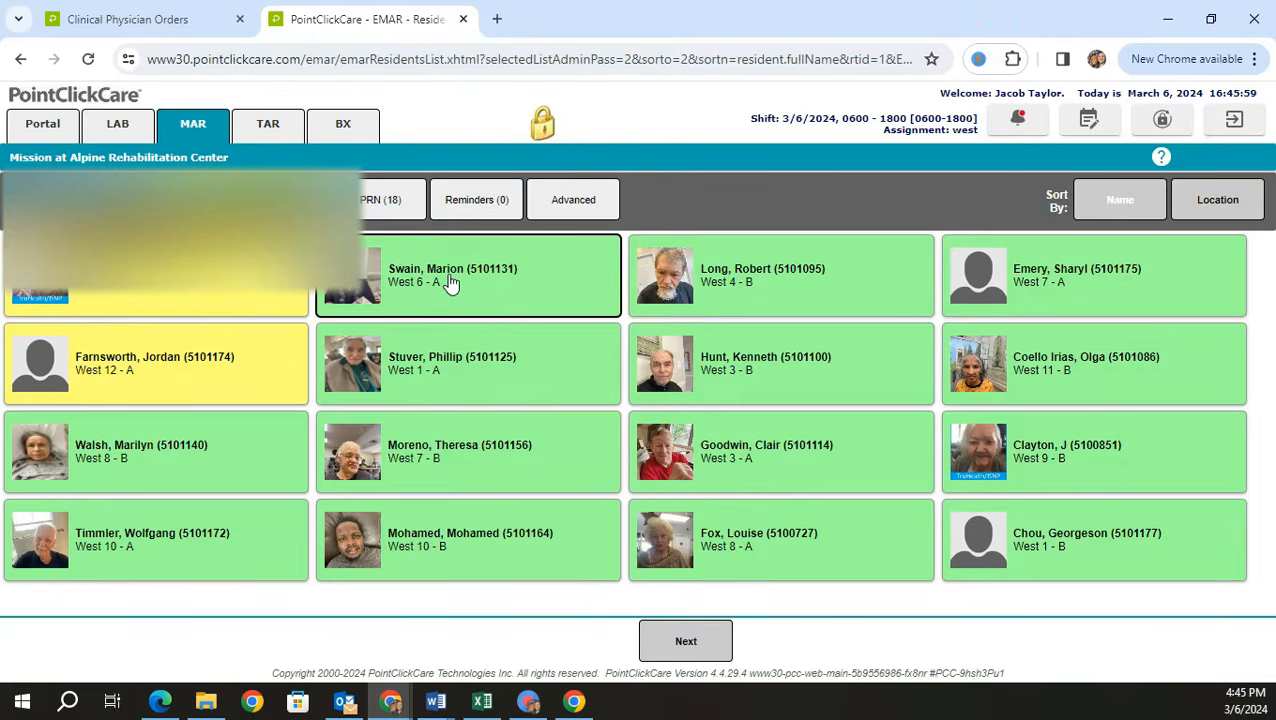
pyautogui.click(452, 284)
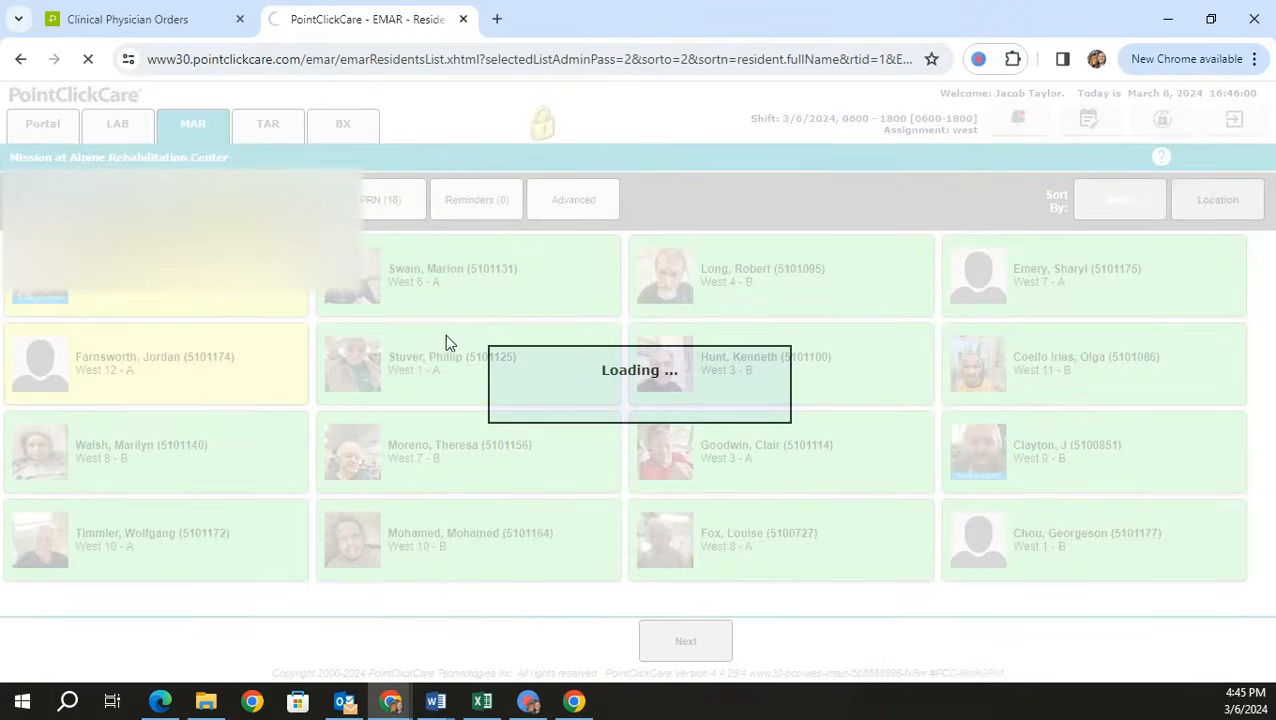
pyautogui.scroll(-2, 336, 441)
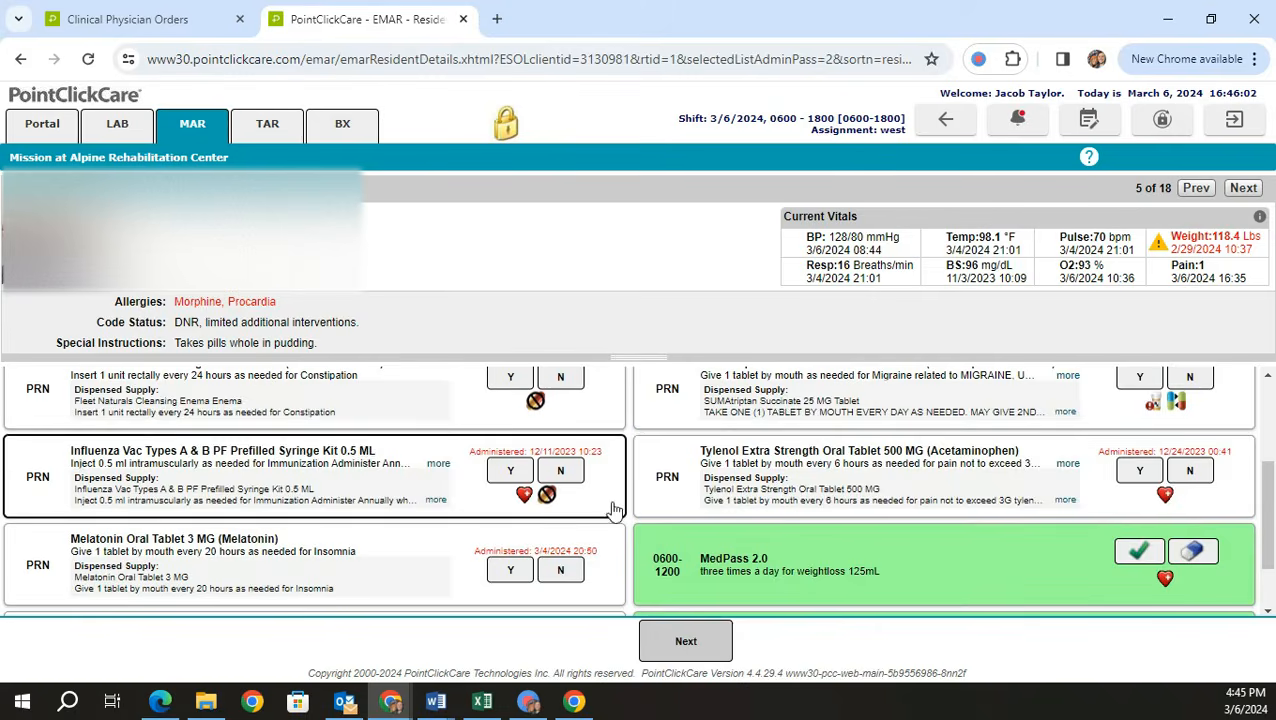
pyautogui.scroll(-1, 614, 510)
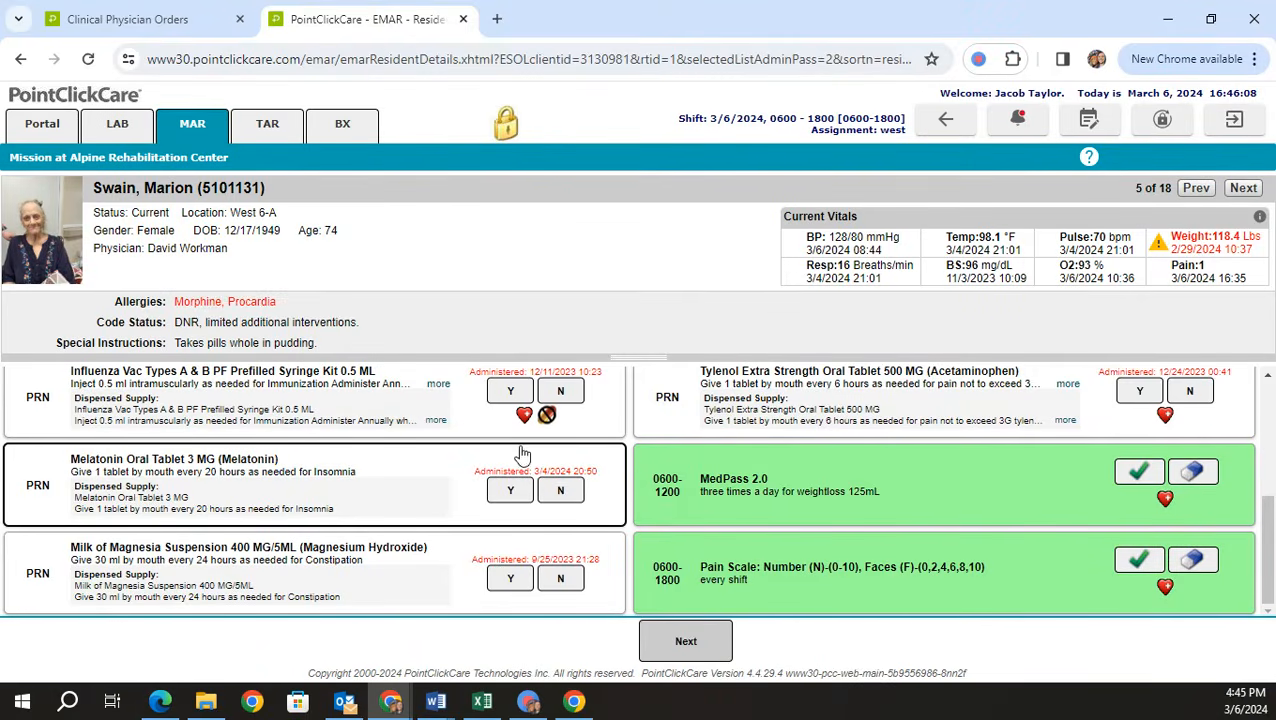
pyautogui.scroll(3, 420, 400)
# Step: Return to the test resident's orders chart and review the header's name, current vitals, status, location and demographic details
pyautogui.click(140, 19)
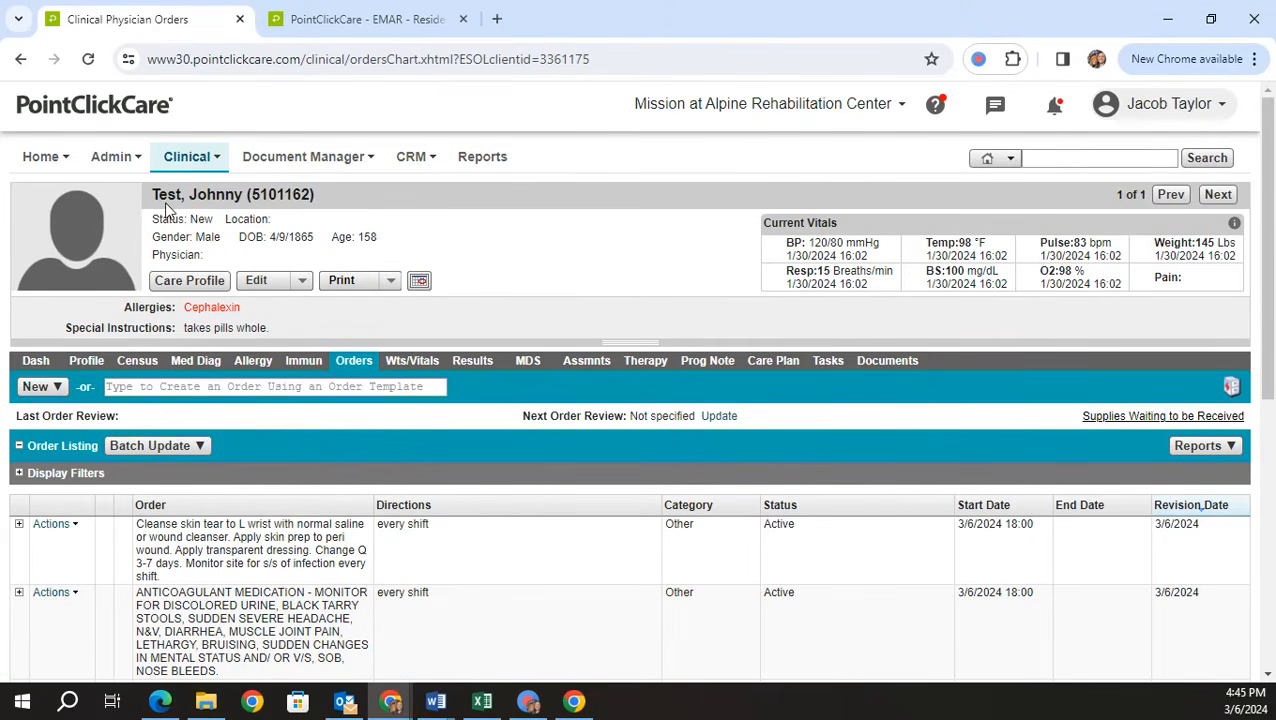
pyautogui.moveTo(166, 195); pyautogui.dragTo(320, 195)
pyautogui.click(336, 195)
pyautogui.moveTo(787, 238); pyautogui.dragTo(1173, 296)
pyautogui.click(621, 272)
pyautogui.moveTo(198, 221); pyautogui.dragTo(302, 224)
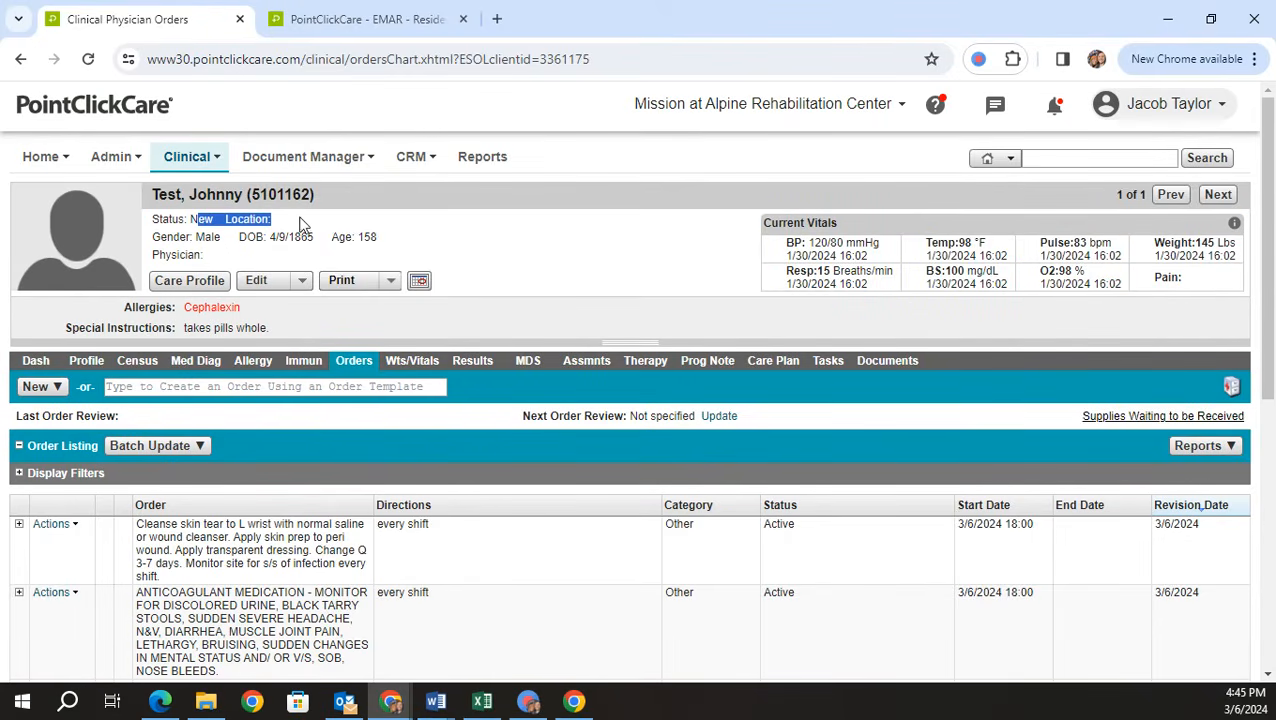
pyautogui.click(270, 219)
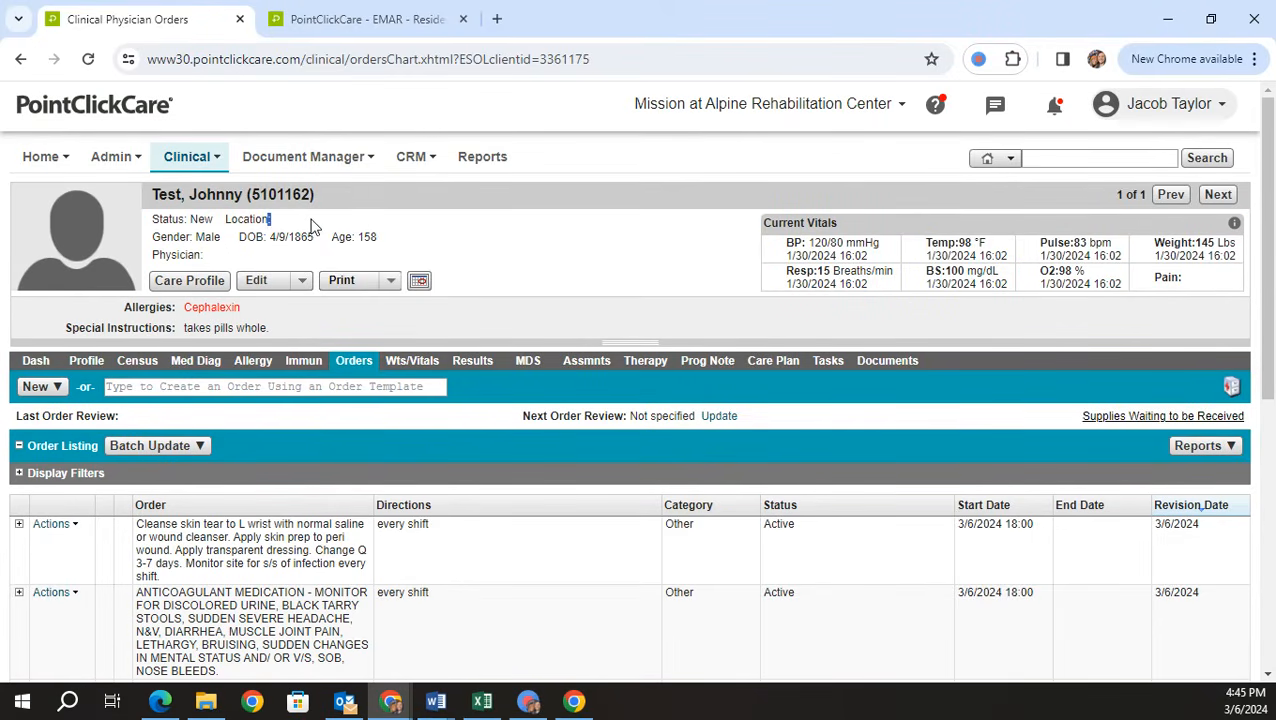
pyautogui.moveTo(180, 236); pyautogui.dragTo(345, 262)
pyautogui.click(345, 262)
pyautogui.click(340, 323)
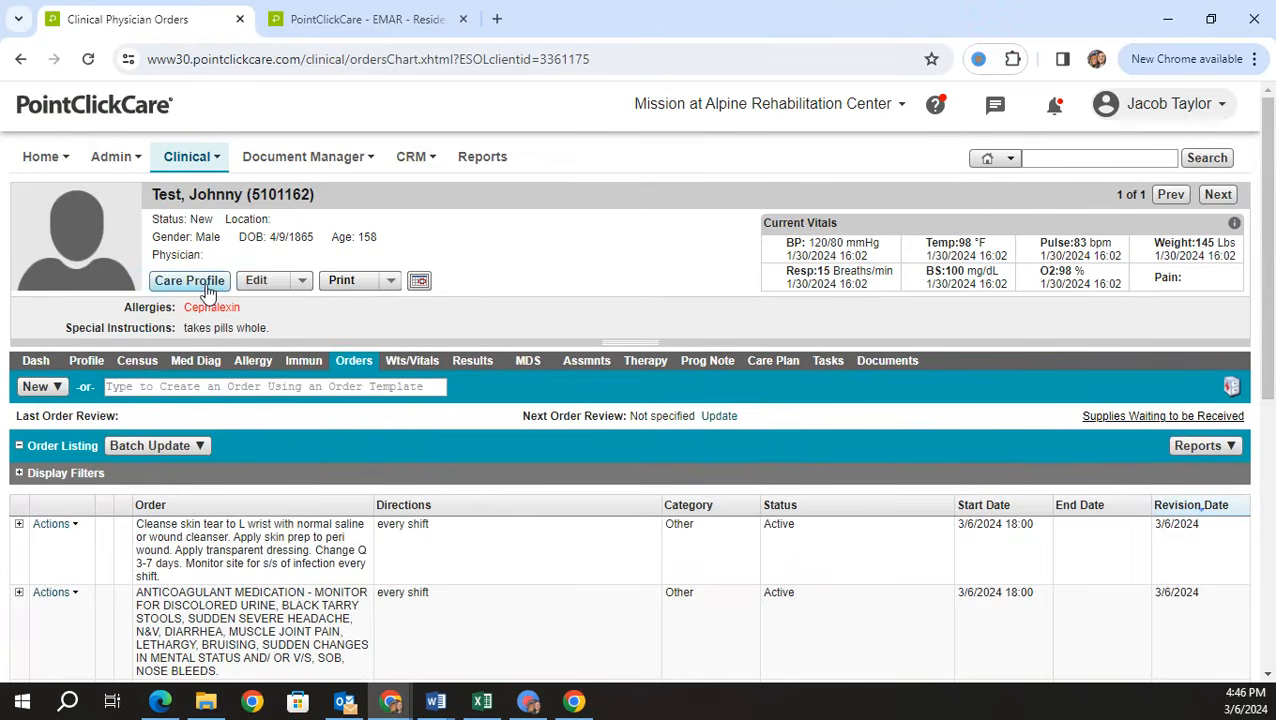
# Step: Open the test resident's Care Profile, review everything from Special Instructions through Risk Alerts, and close it without saving
pyautogui.click(207, 284)
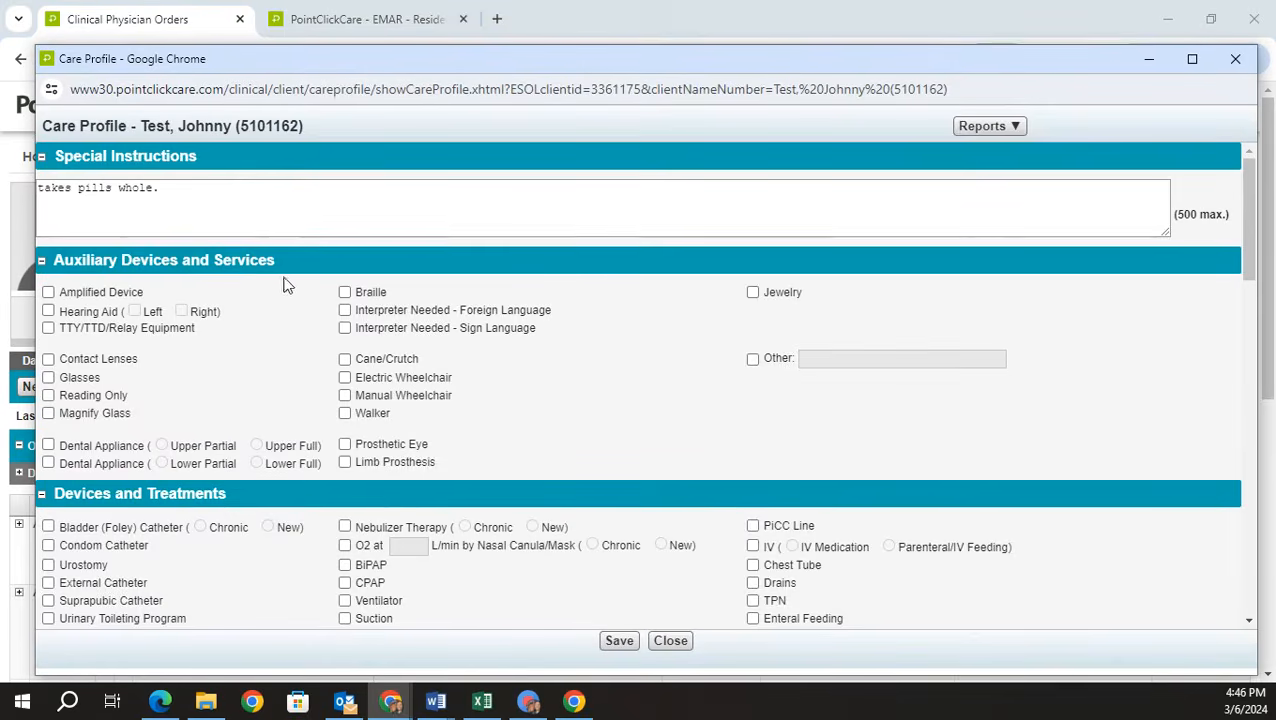
pyautogui.click(202, 201)
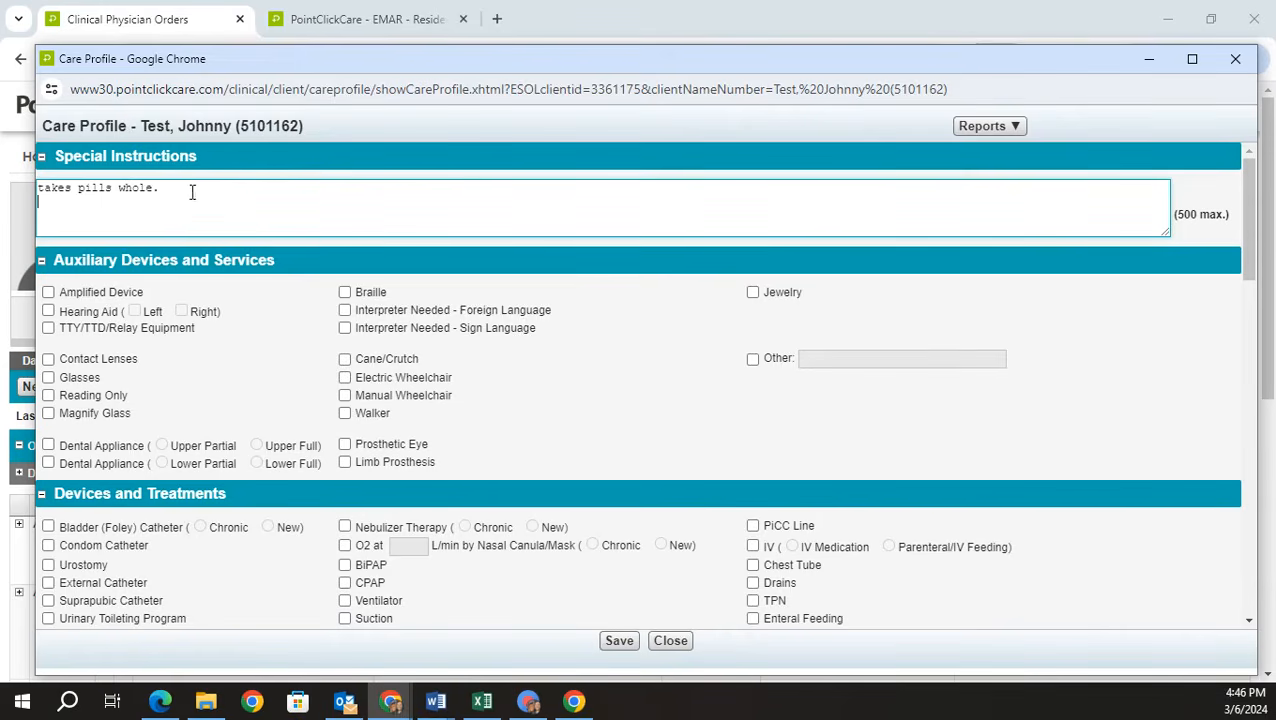
pyautogui.moveTo(192, 192); pyautogui.dragTo(38, 189)
pyautogui.click(168, 205)
pyautogui.scroll(-2, 91, 444)
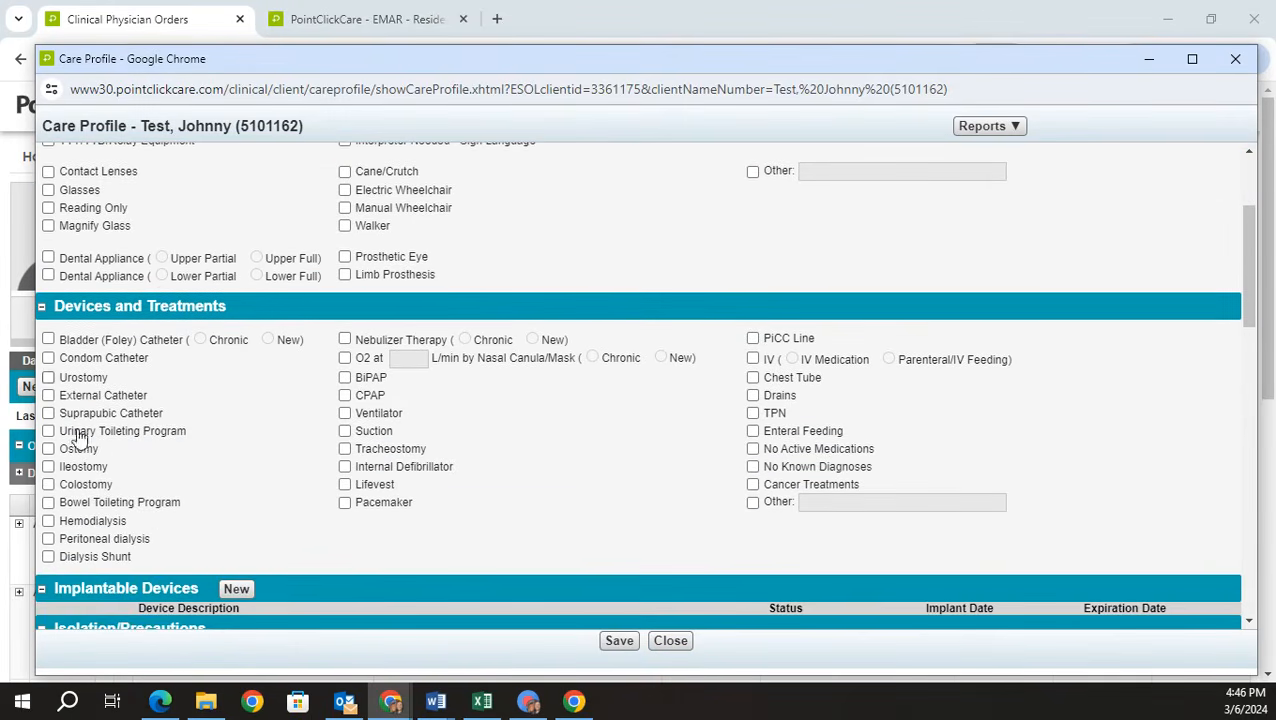
pyautogui.scroll(-5, 78, 438)
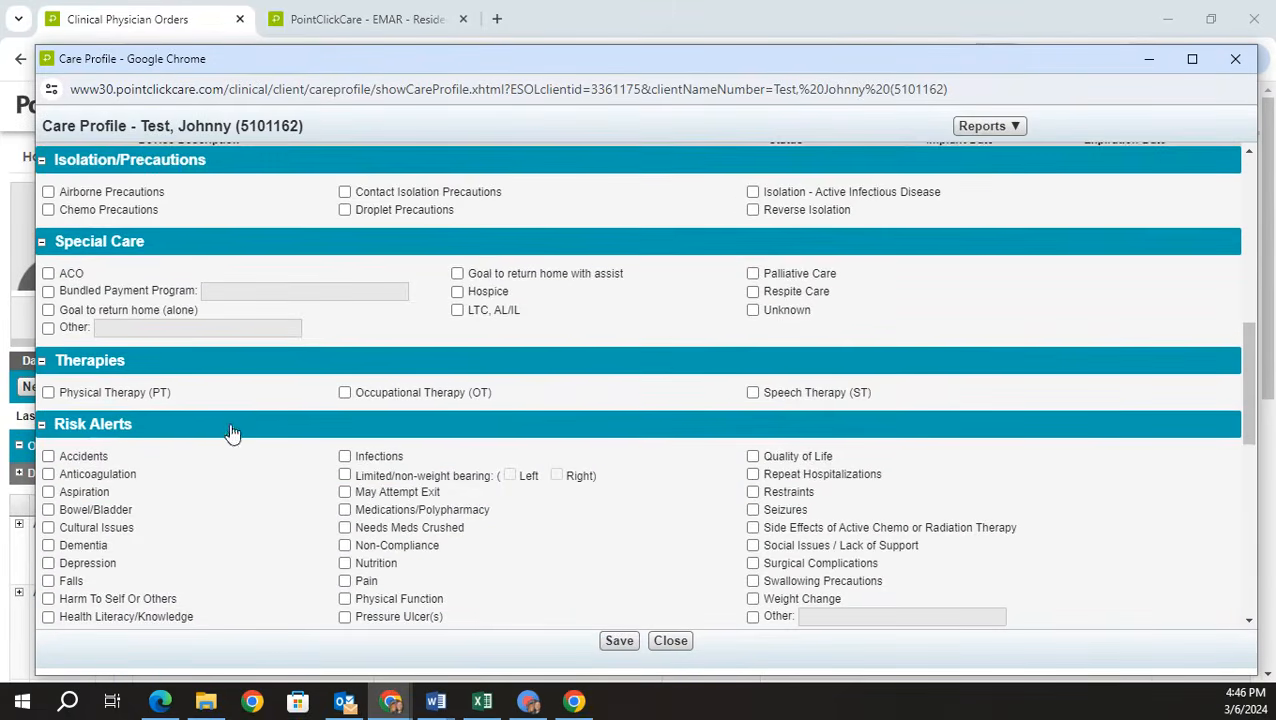
pyautogui.scroll(-5, 302, 464)
pyautogui.scroll(11, 303, 463)
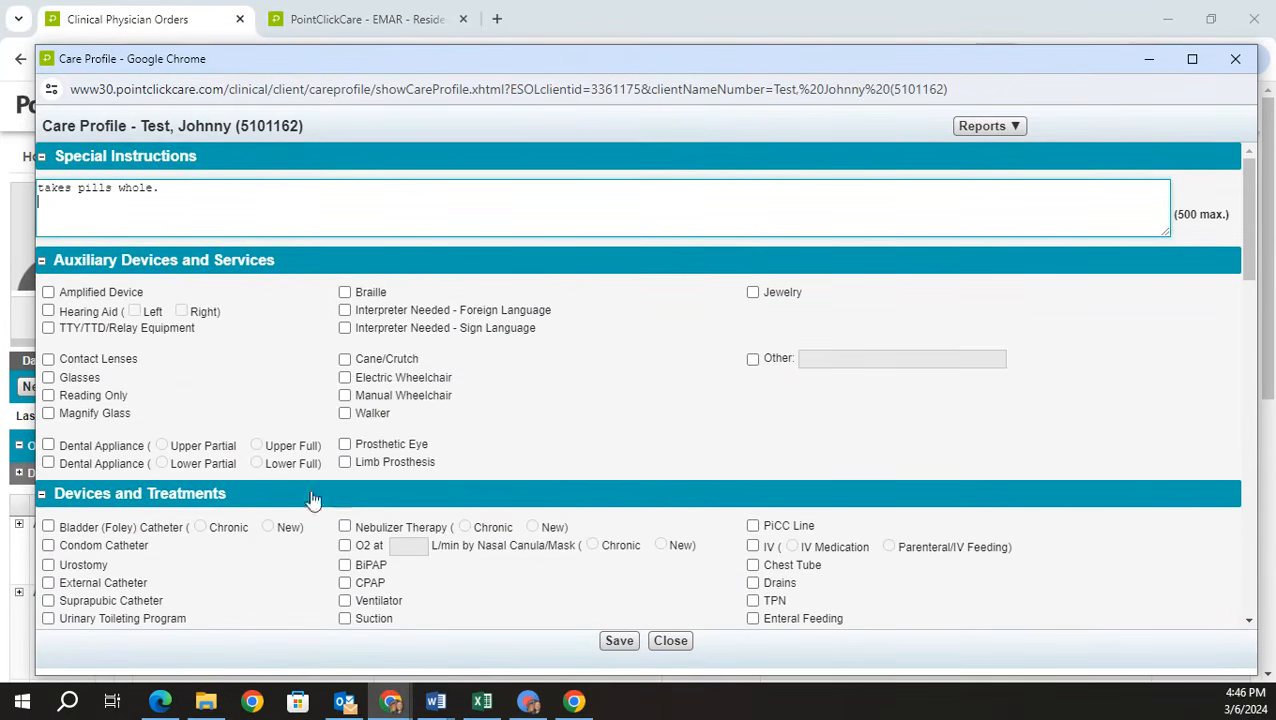
pyautogui.click(680, 643)
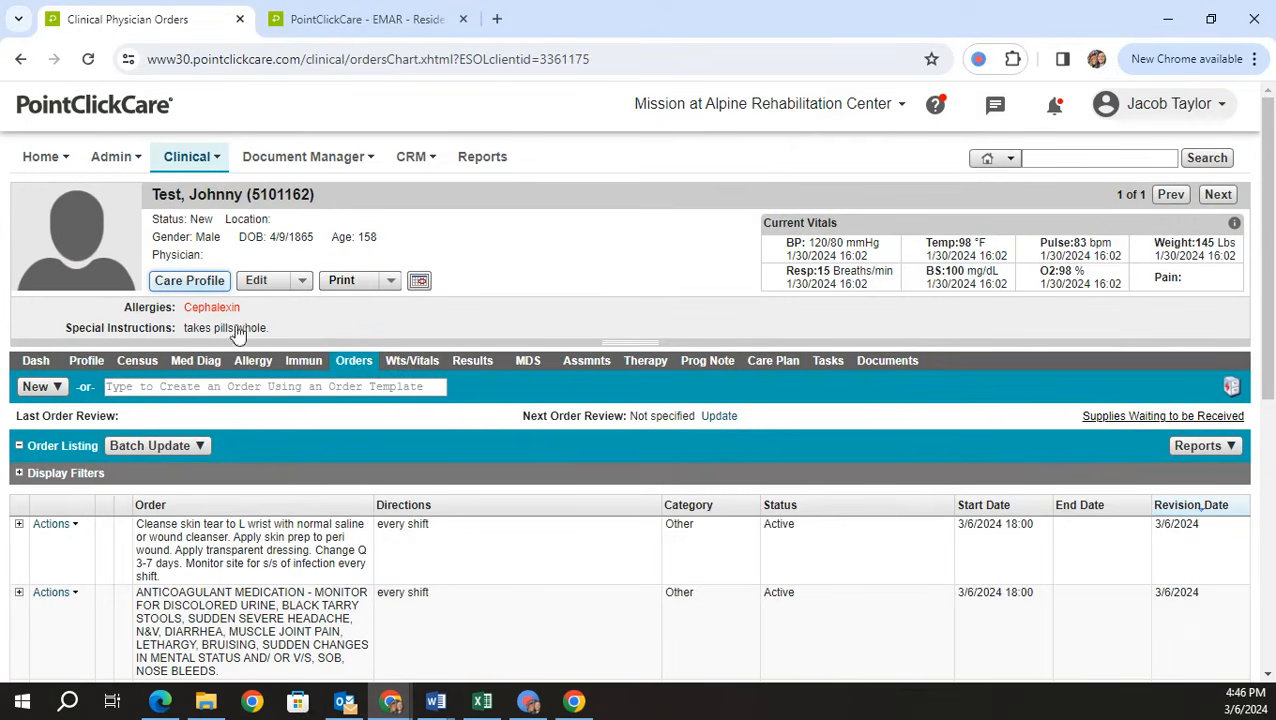
# Step: Open the test resident's demographics for editing, review the fields and cancel, and check the chart's print options
pyautogui.click(303, 283)
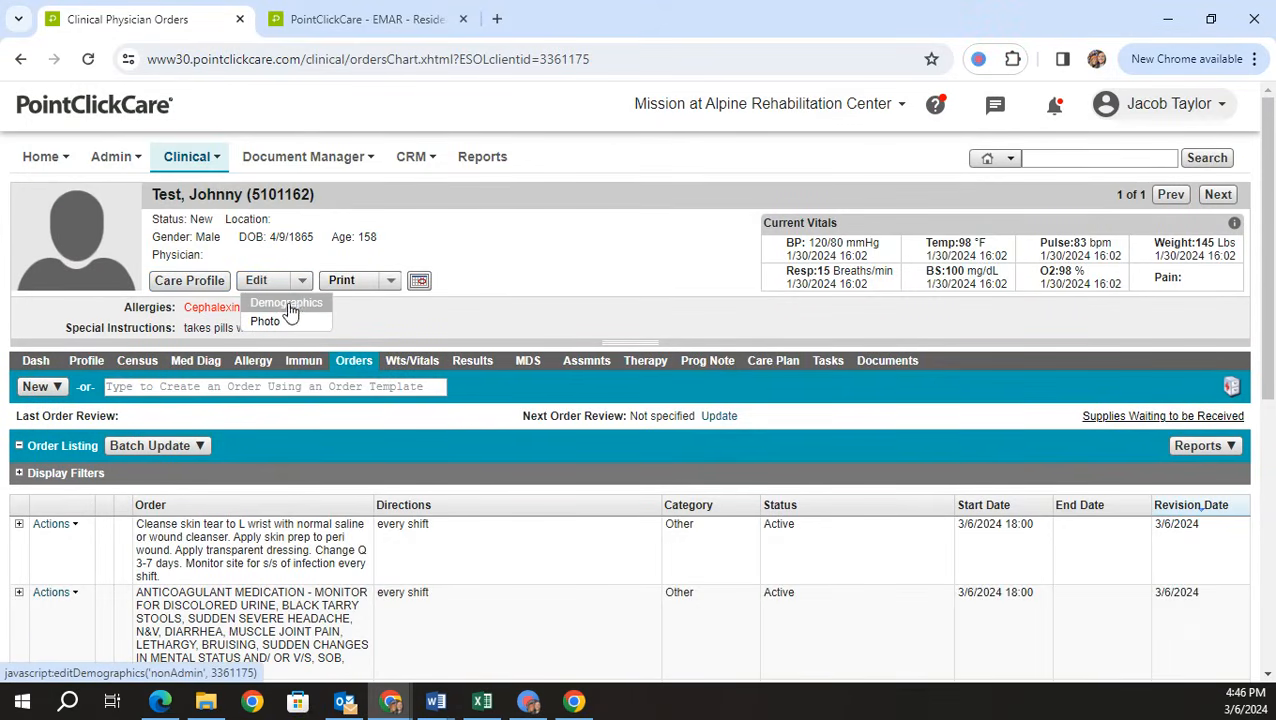
pyautogui.click(287, 306)
pyautogui.scroll(-2, 518, 480)
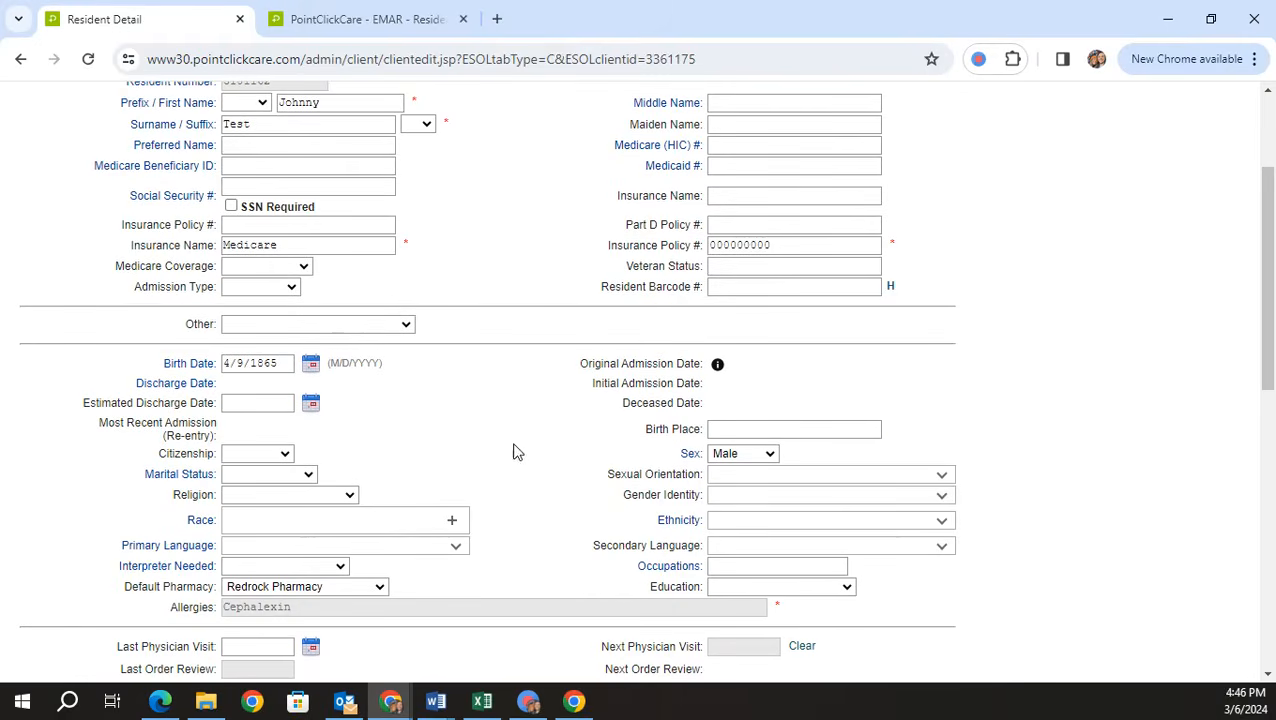
pyautogui.scroll(2, 521, 437)
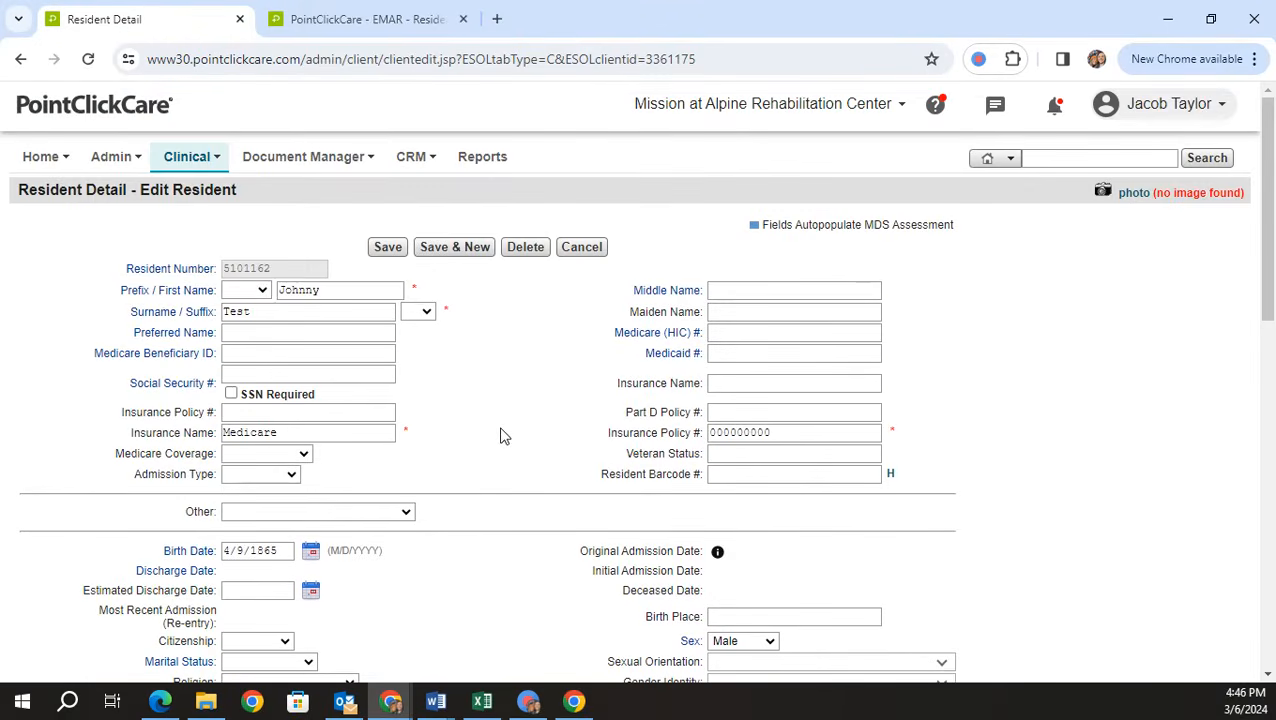
pyautogui.click(582, 252)
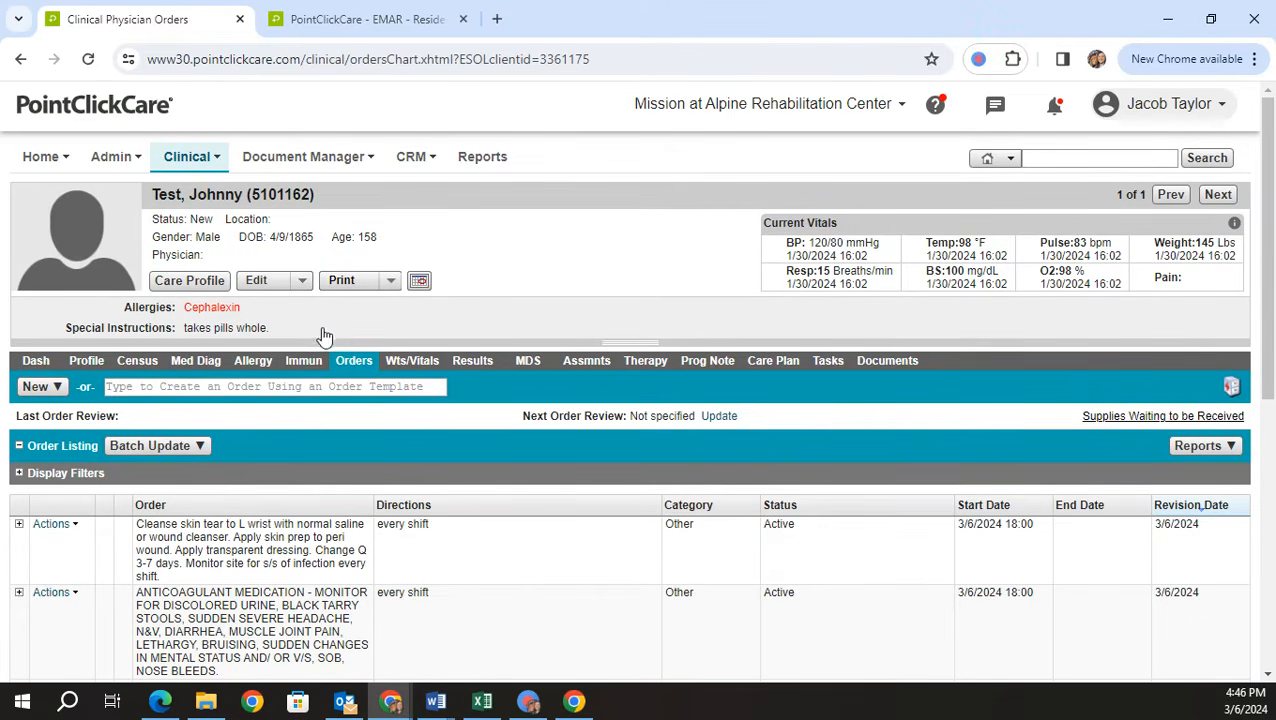
pyautogui.click(388, 281)
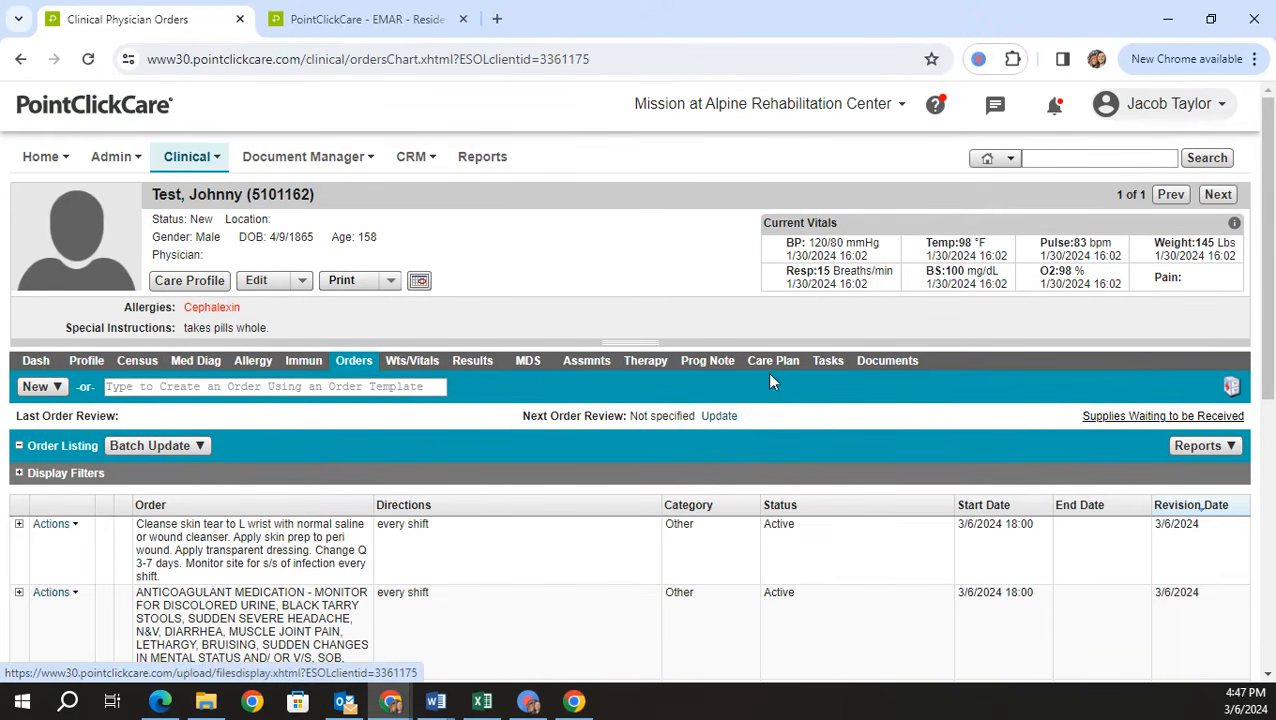
# Step: Examine the resident dashboard's sections for care plan goals, lab results, order alerts, PRN audit, clinical alerts and progress notes
pyautogui.click(34, 362)
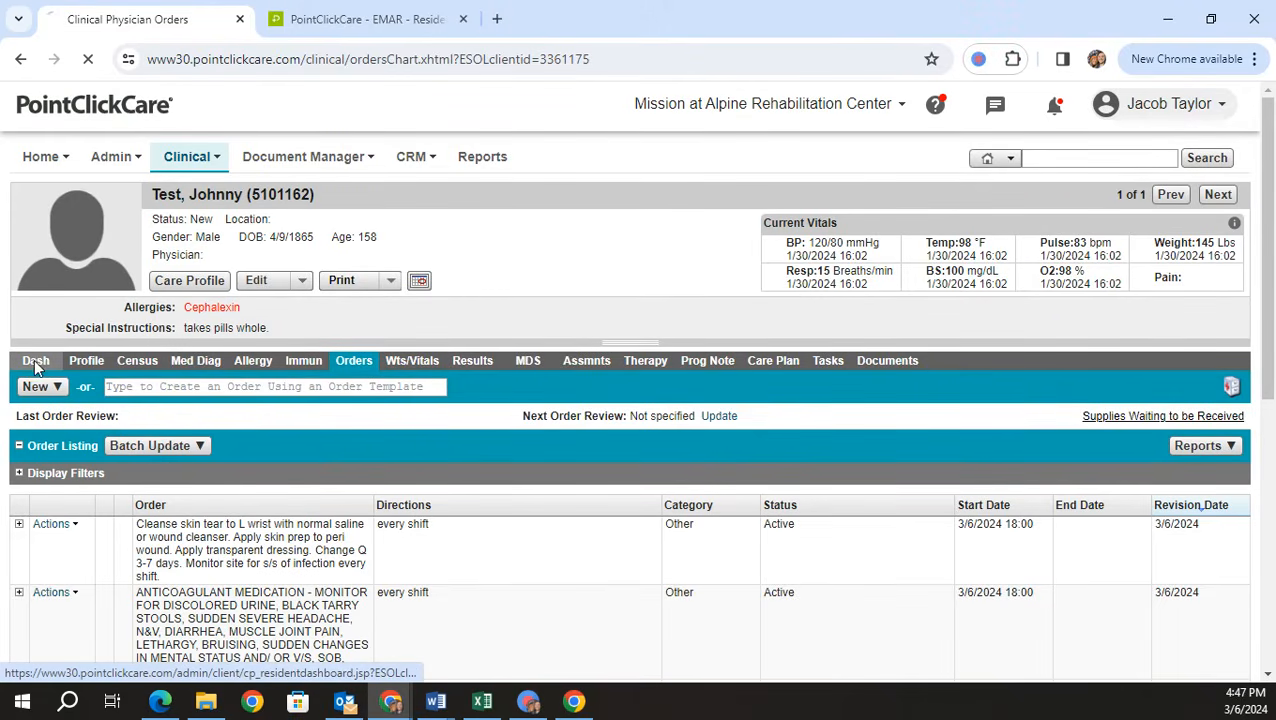
pyautogui.scroll(-1, 212, 532)
pyautogui.scroll(-2, 213, 532)
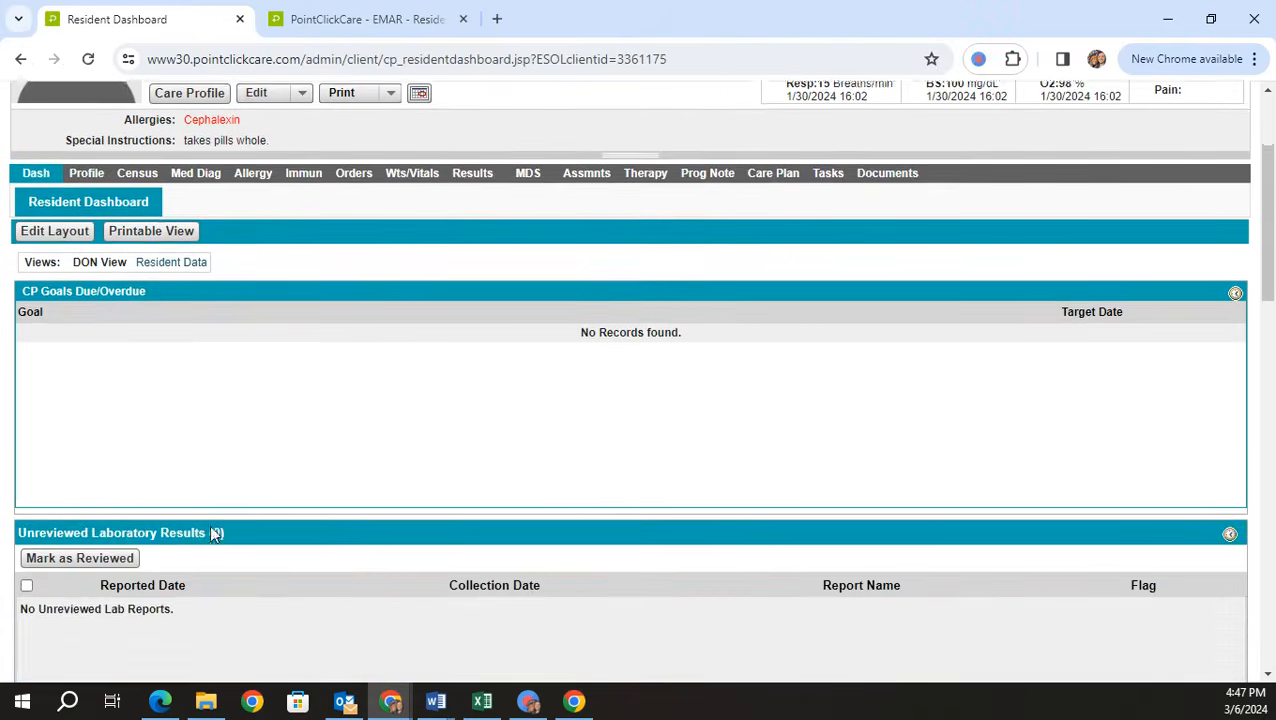
pyautogui.scroll(-5, 205, 478)
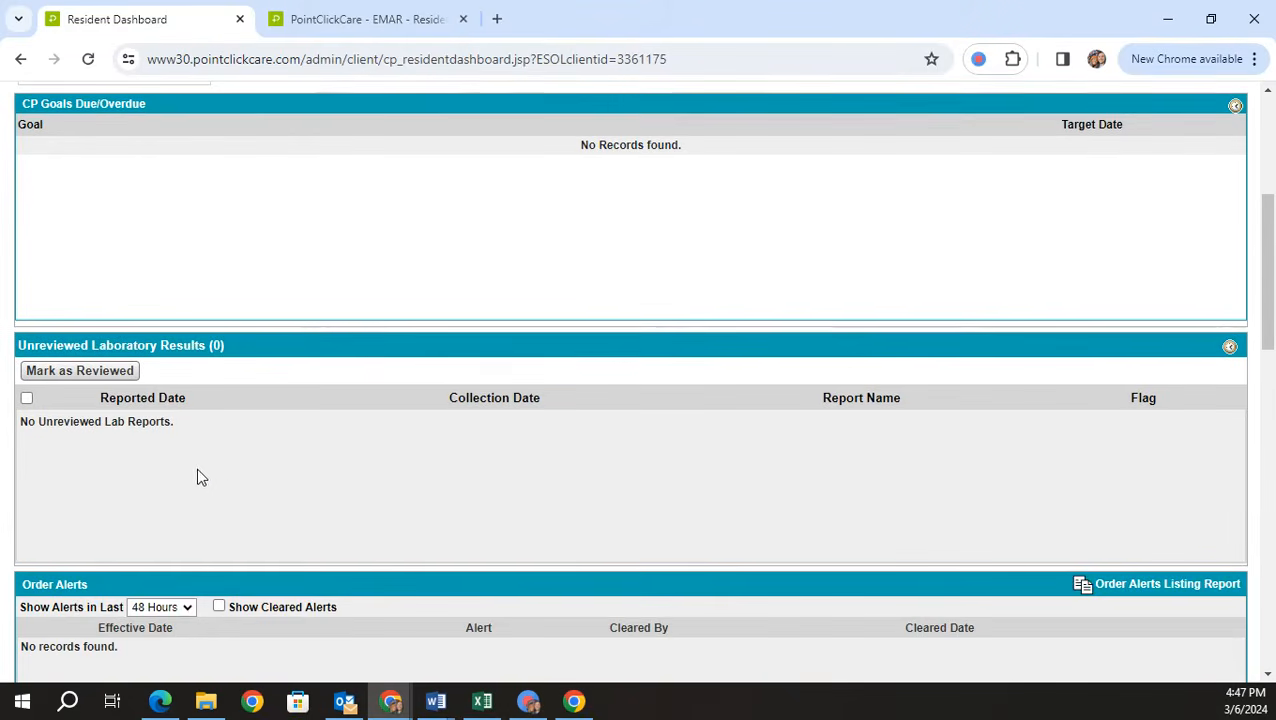
pyautogui.scroll(-3, 205, 425)
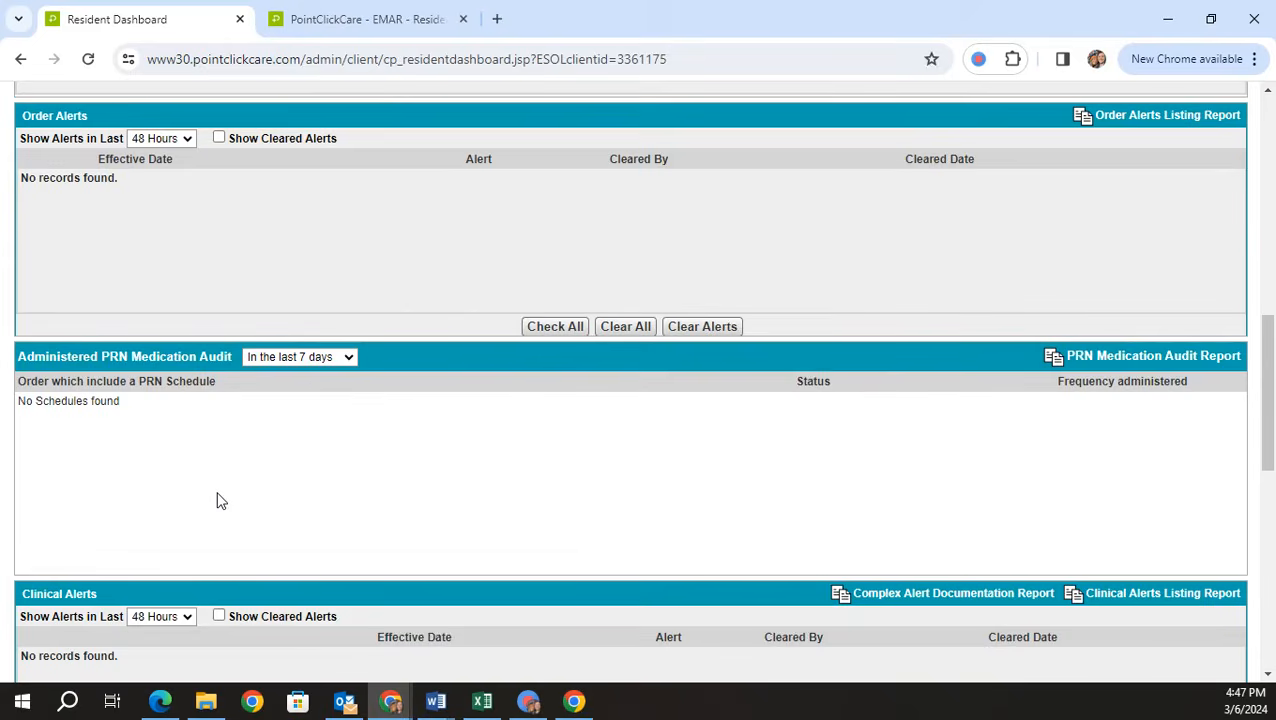
pyautogui.scroll(-1, 216, 498)
pyautogui.scroll(-3, 205, 413)
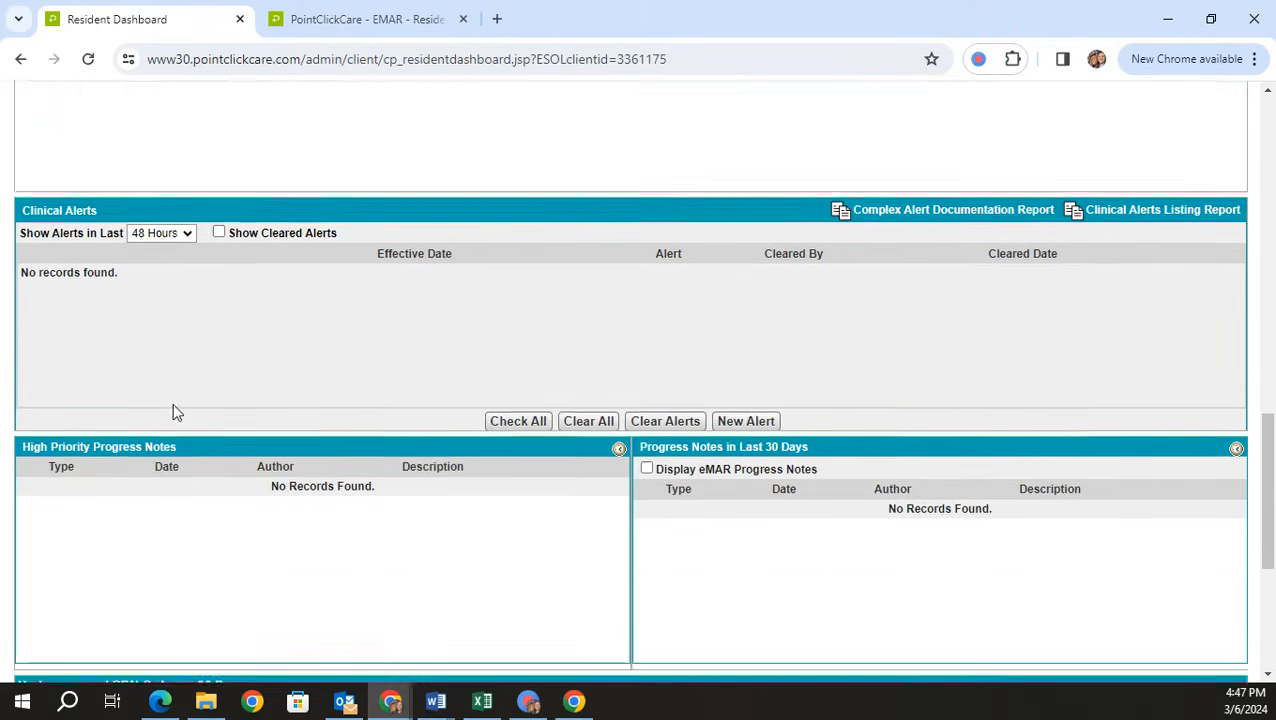
pyautogui.scroll(-4, 172, 410)
pyautogui.scroll(3, 155, 400)
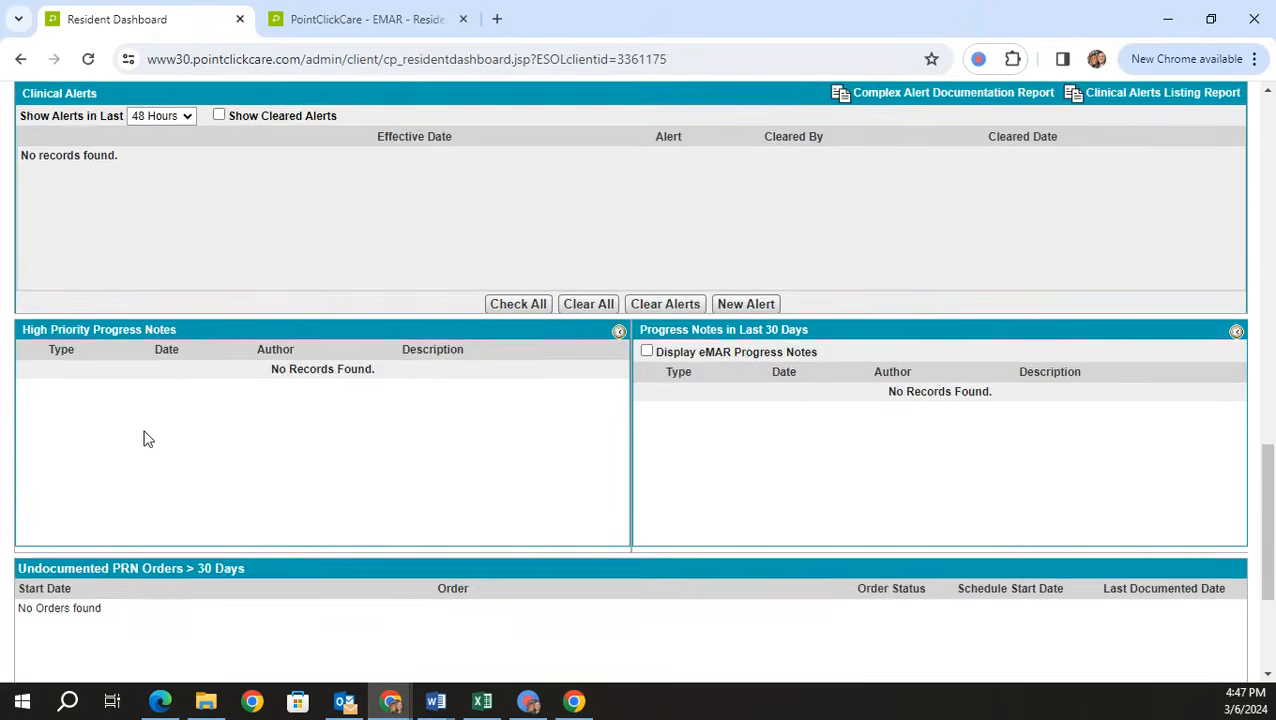
pyautogui.scroll(1, 150, 445)
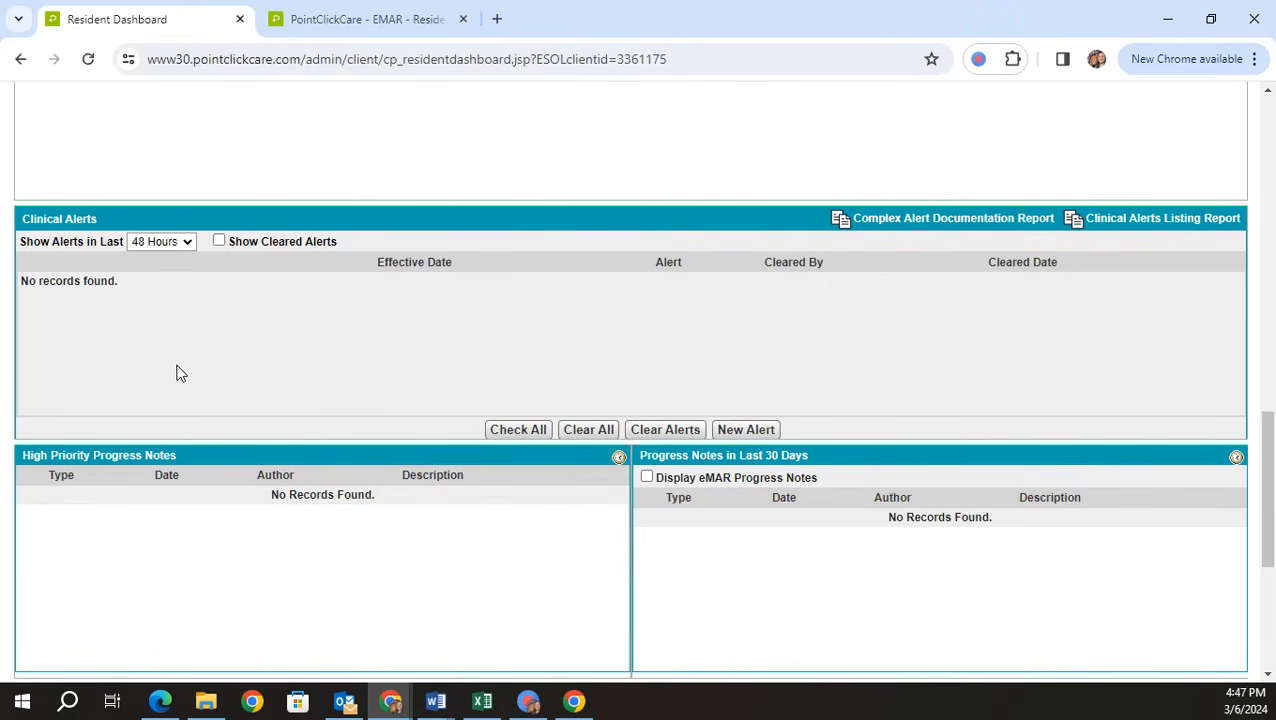
pyautogui.scroll(1, 240, 390)
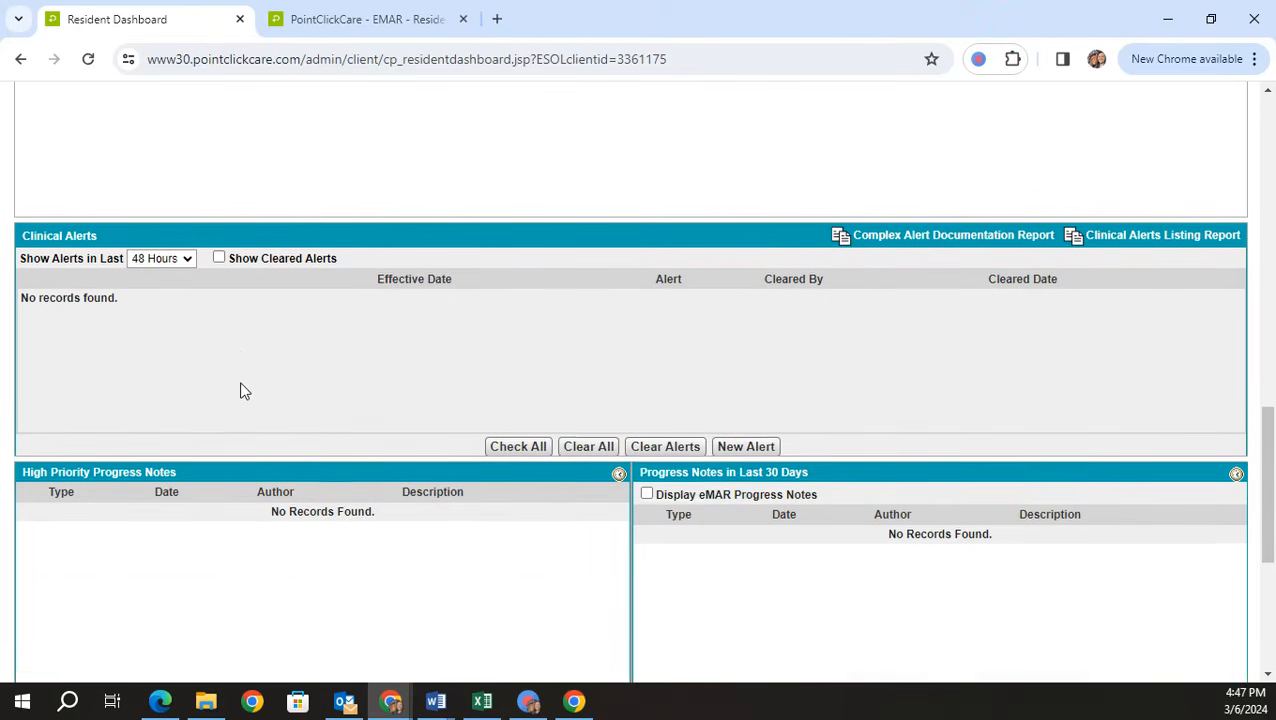
pyautogui.scroll(6, 240, 390)
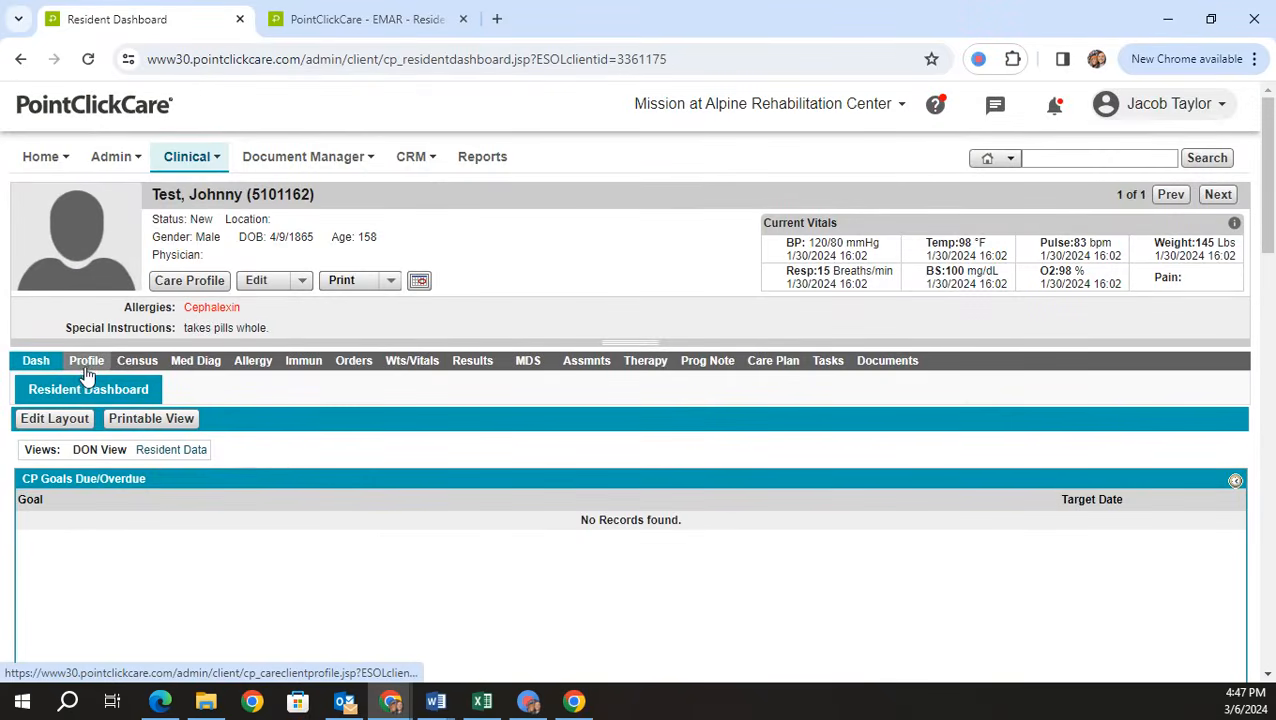
# Step: Open the test resident's Profile and review the contact's details and type, the medical professional, and the external pharmacy
pyautogui.click(86, 368)
pyautogui.moveTo(168, 431); pyautogui.dragTo(226, 427)
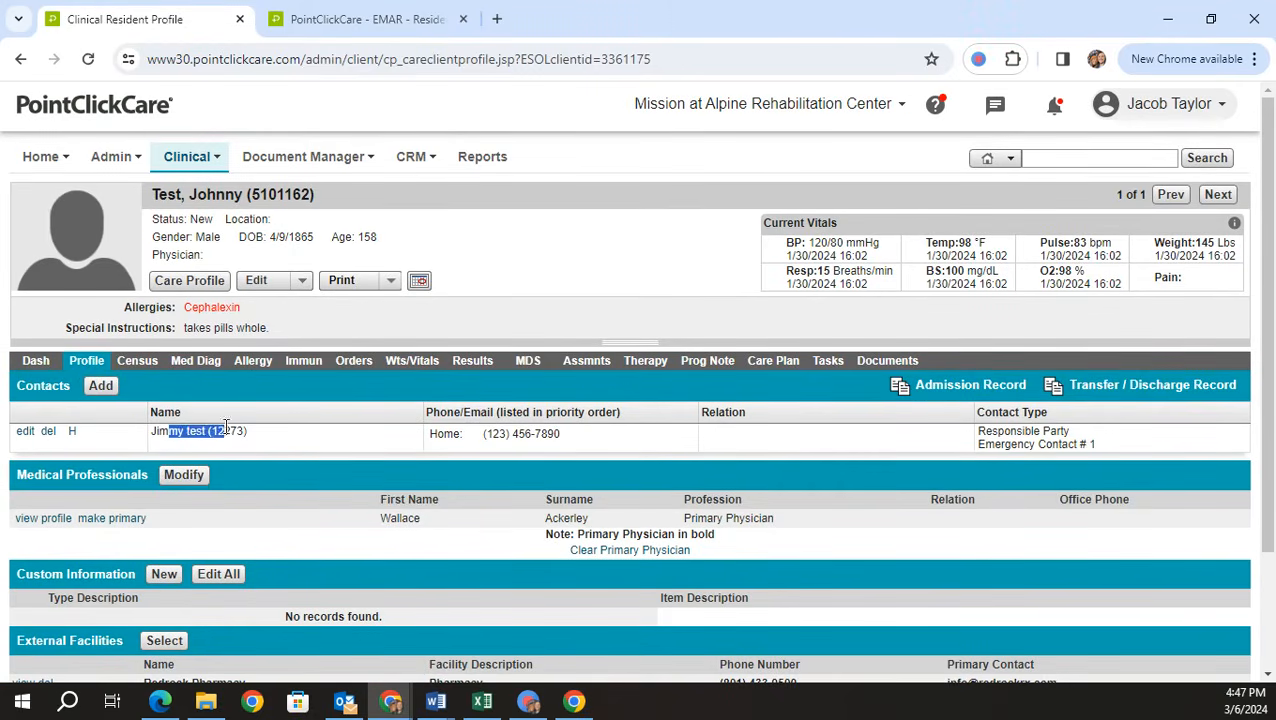
pyautogui.click(266, 437)
pyautogui.moveTo(380, 518); pyautogui.dragTo(484, 521)
pyautogui.click(484, 521)
pyautogui.scroll(-2, 289, 570)
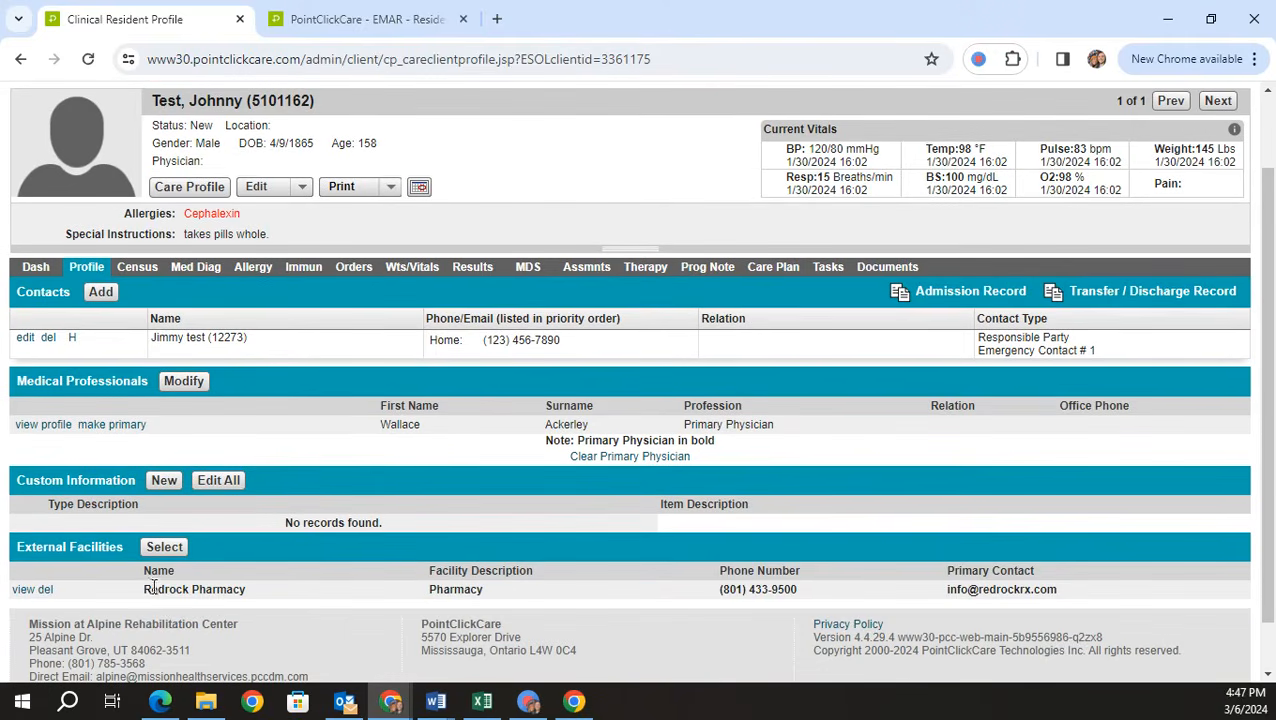
pyautogui.moveTo(146, 589); pyautogui.dragTo(433, 590)
pyautogui.click(445, 590)
pyautogui.moveTo(478, 341); pyautogui.dragTo(575, 341)
pyautogui.moveTo(968, 340); pyautogui.dragTo(1091, 353)
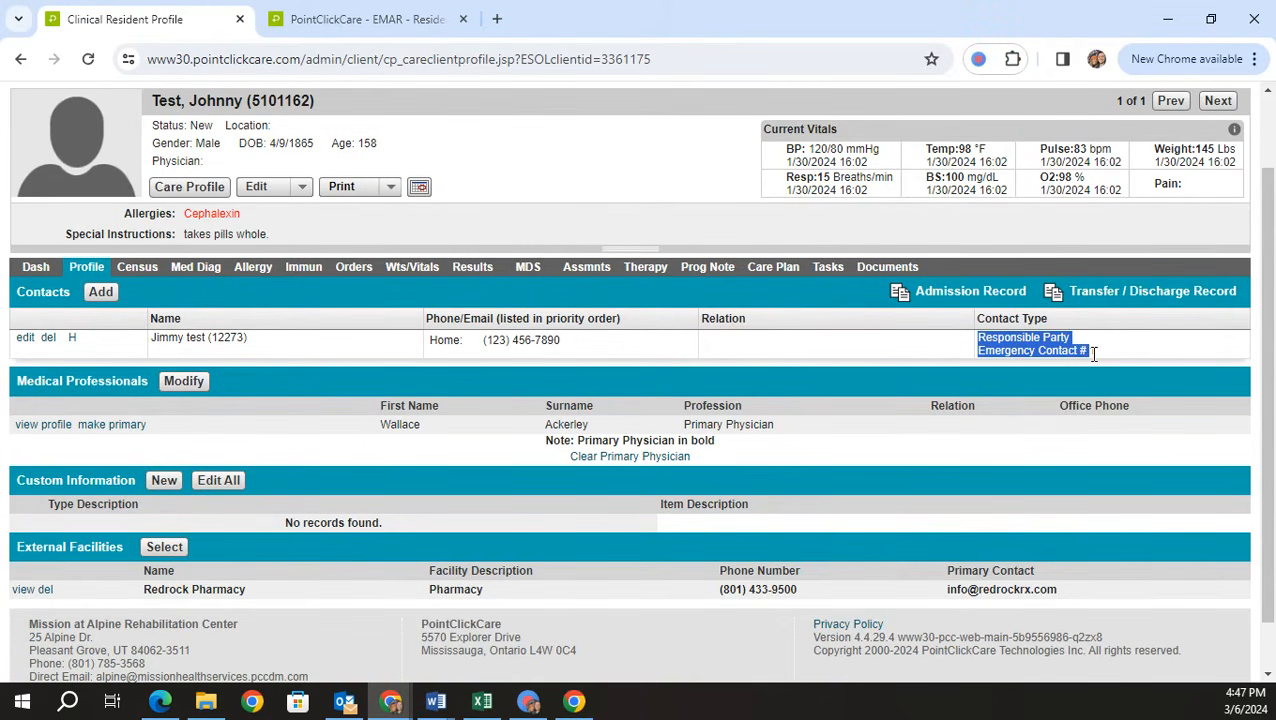
# Step: View the resident's census records and review the listed medical diagnoses and their descriptions
pyautogui.click(141, 269)
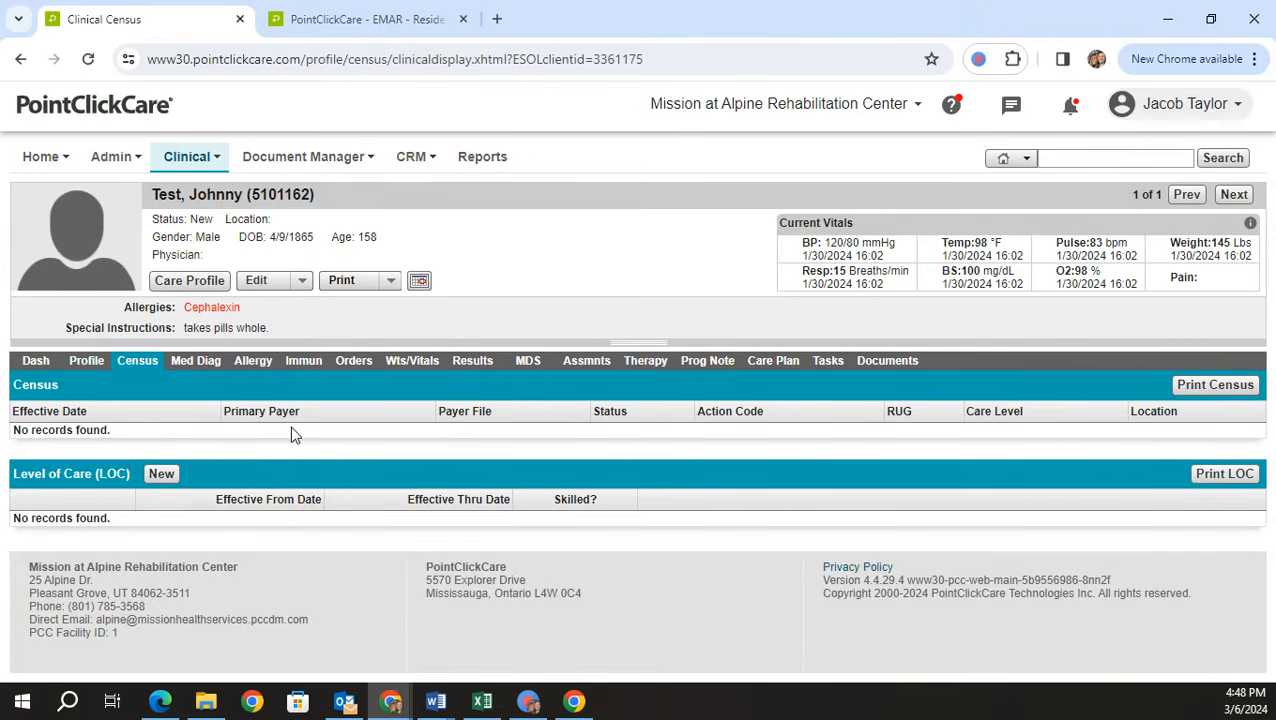
pyautogui.click(194, 364)
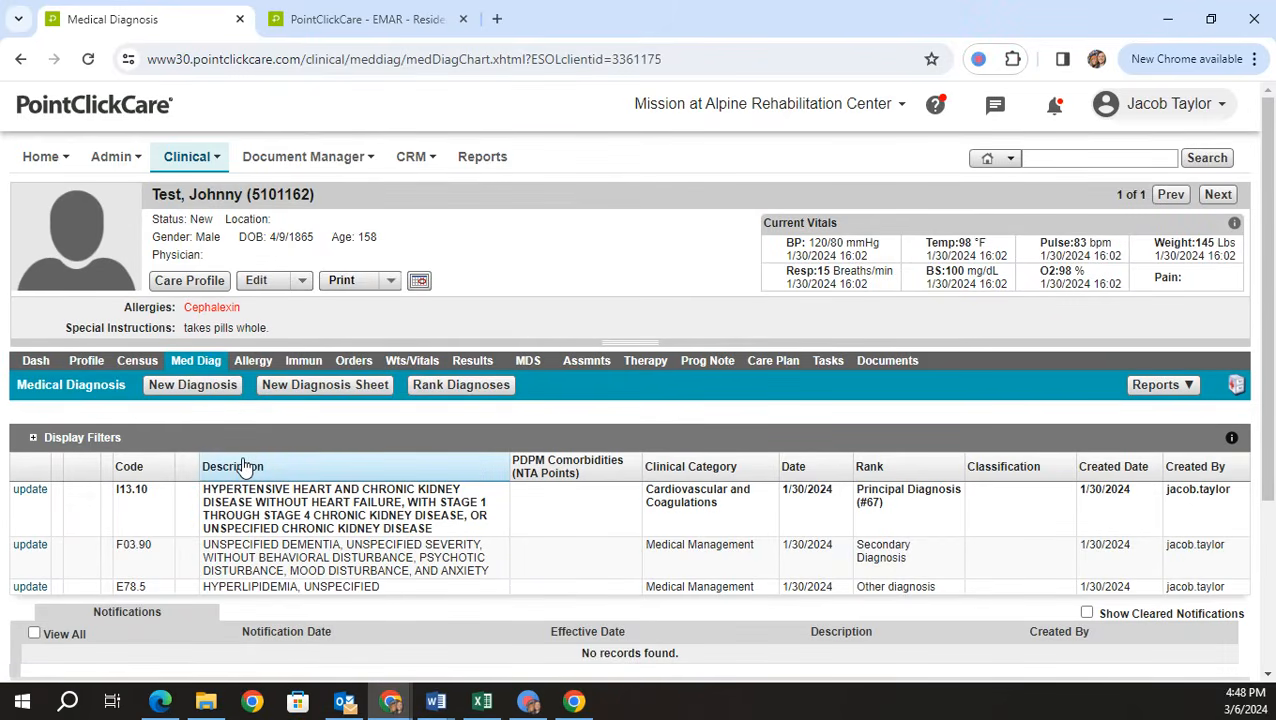
pyautogui.scroll(-1, 245, 468)
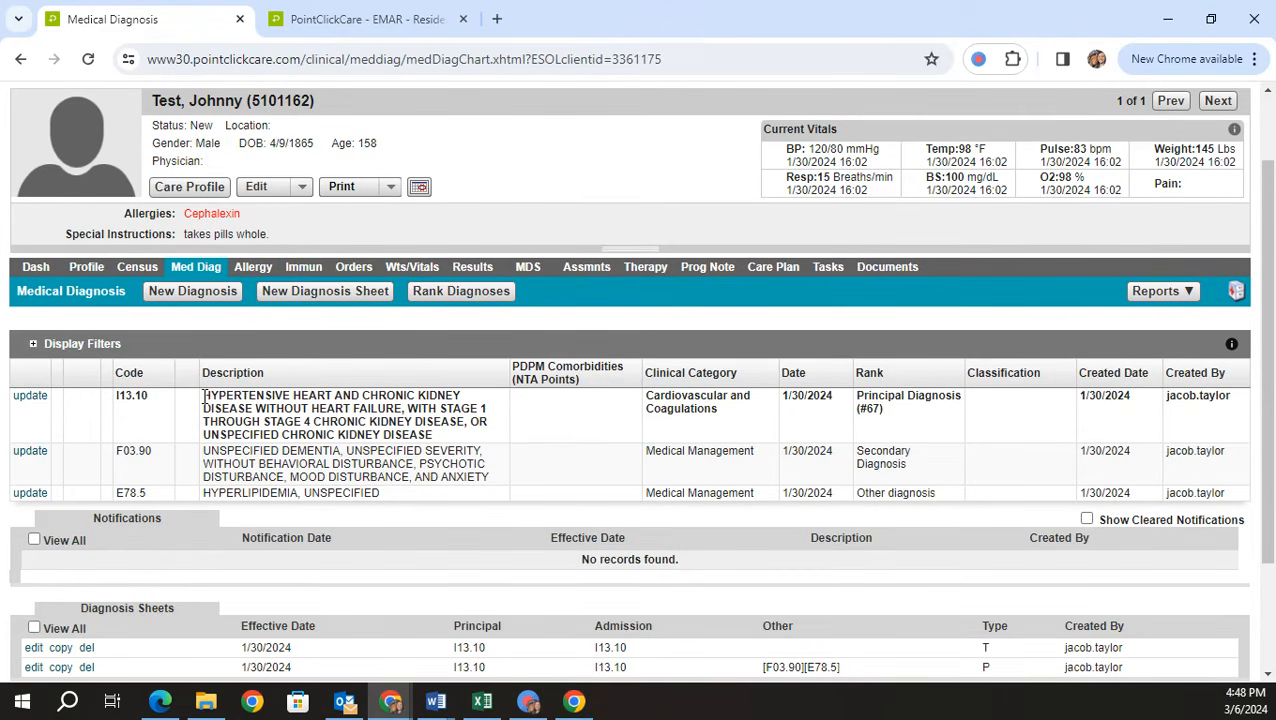
pyautogui.moveTo(204, 397); pyautogui.dragTo(396, 492)
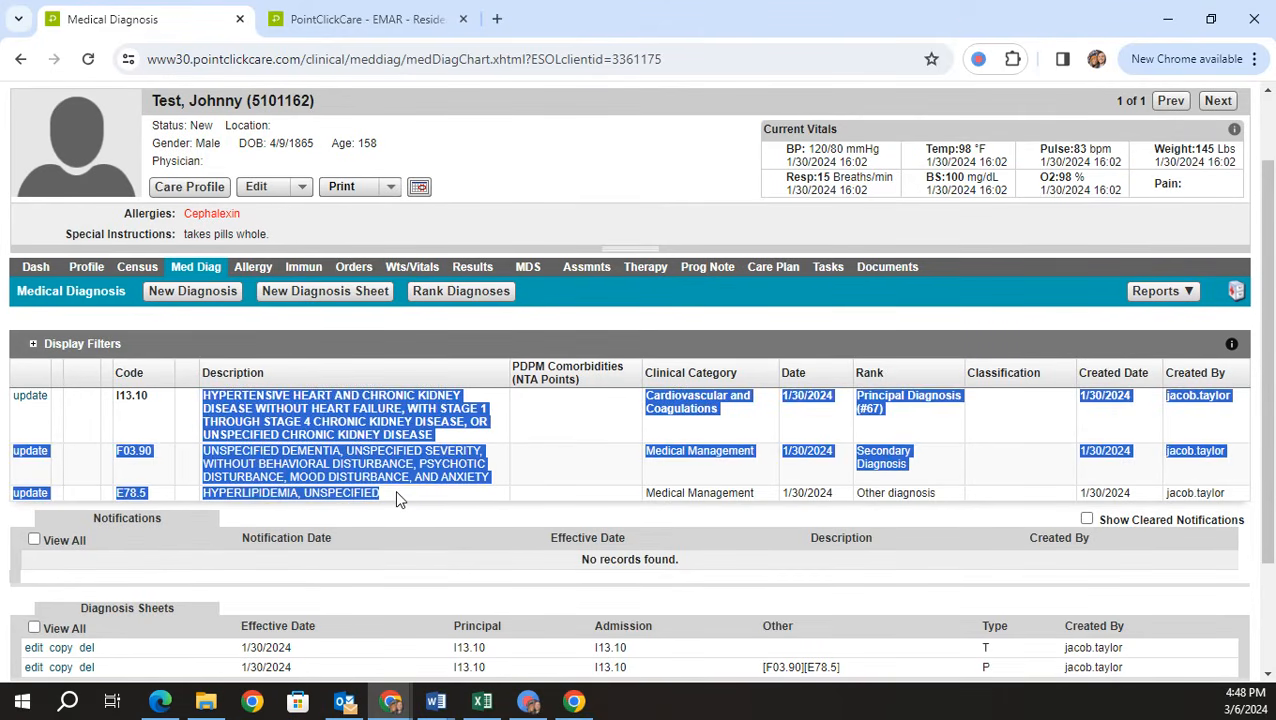
pyautogui.click(395, 489)
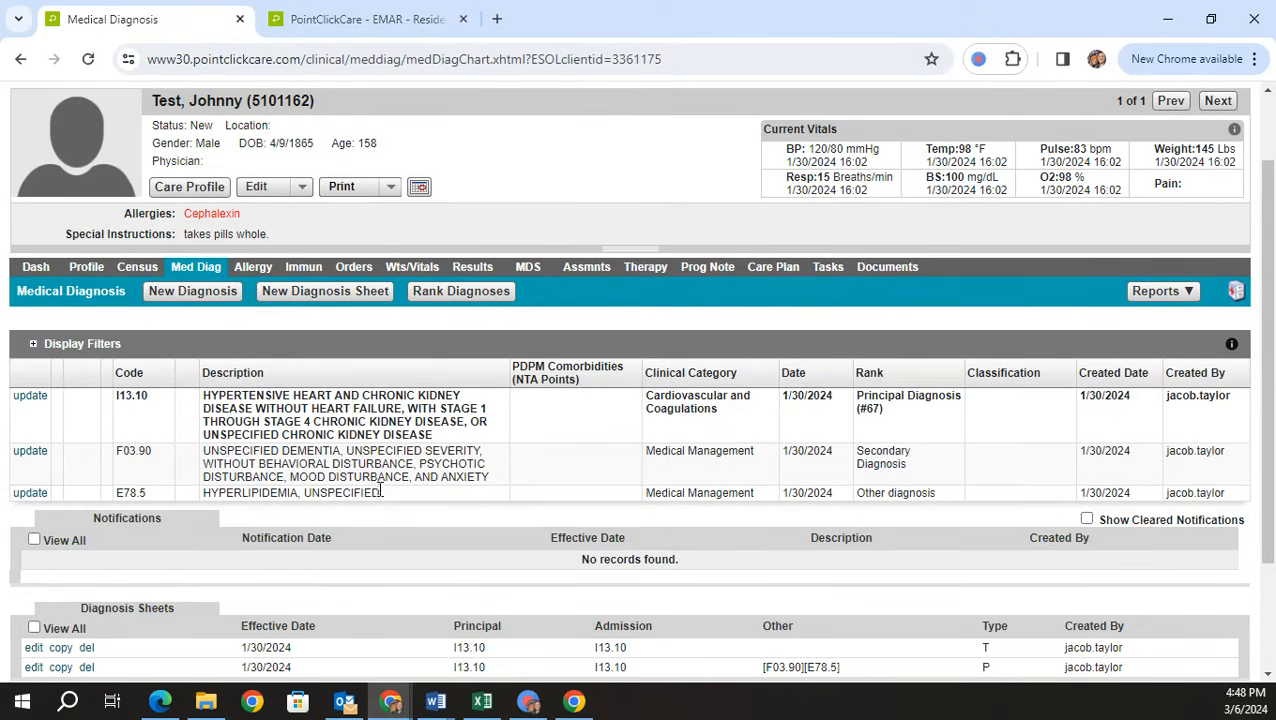
pyautogui.moveTo(376, 493); pyautogui.dragTo(256, 422)
pyautogui.click(258, 421)
# Step: Review the resident's allergies, open a blank new-allergy form and close it without saving, and view the immunizations
pyautogui.click(255, 270)
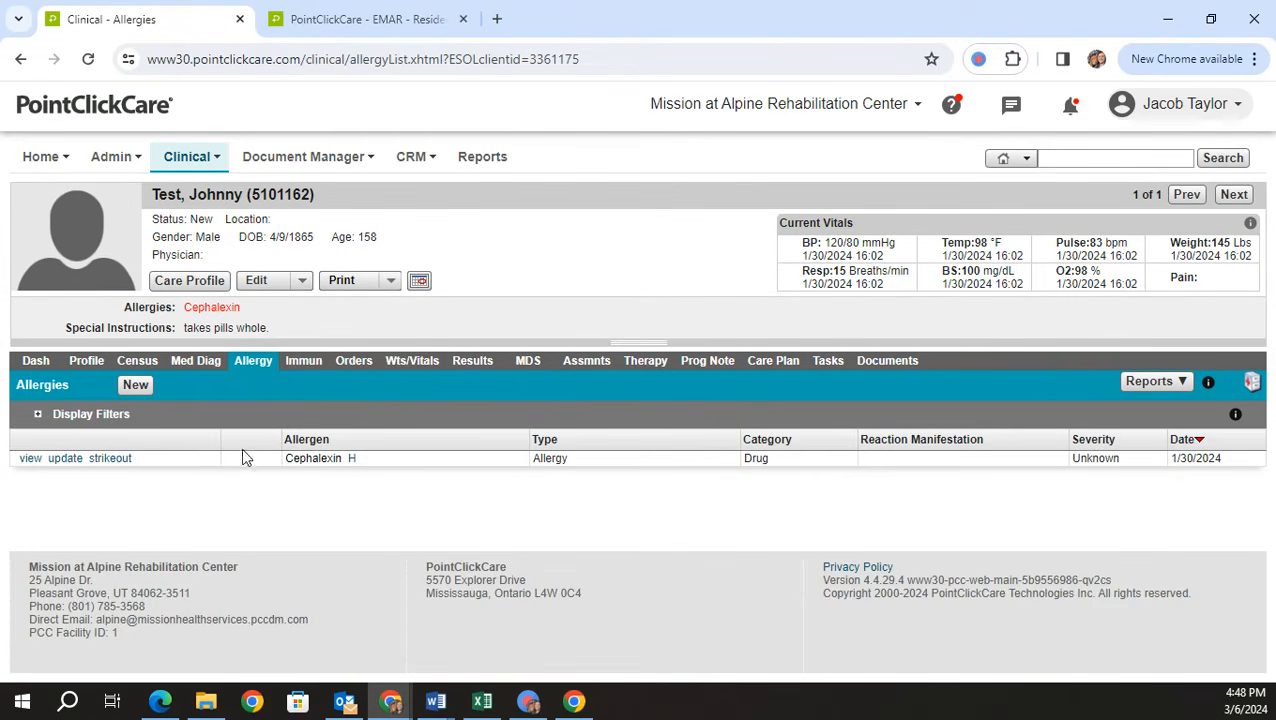
pyautogui.click(136, 388)
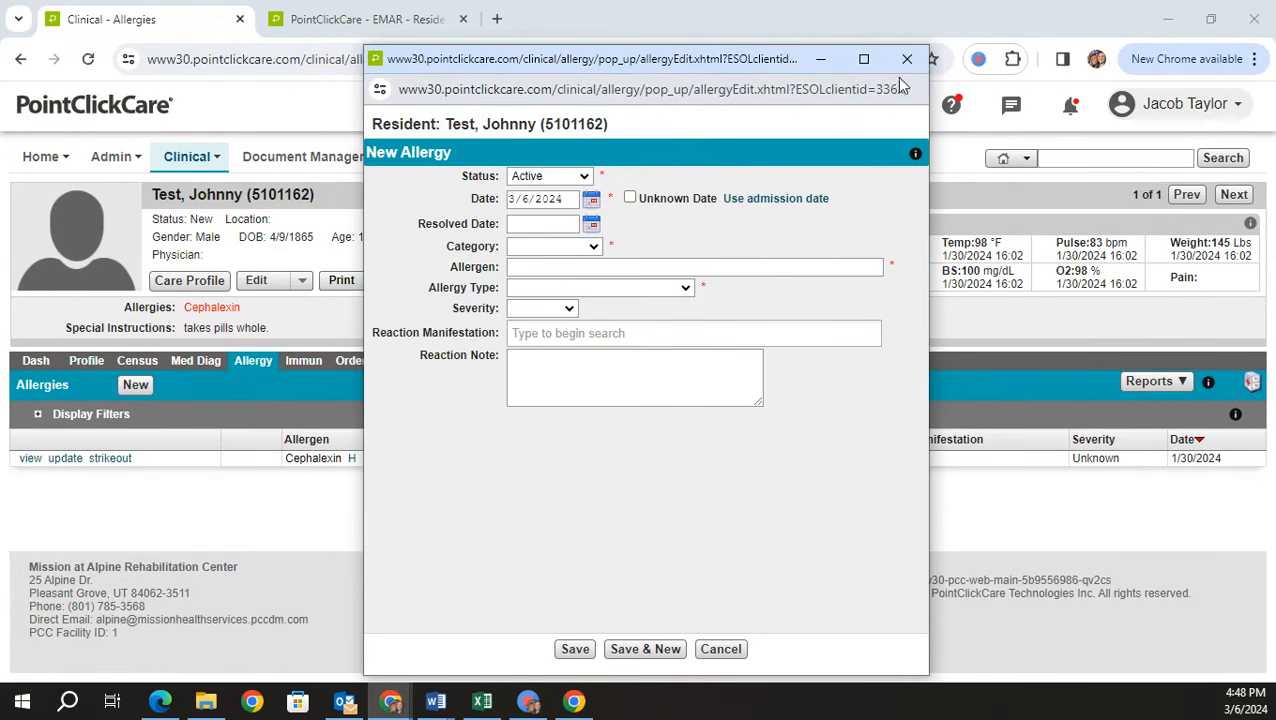
pyautogui.click(907, 59)
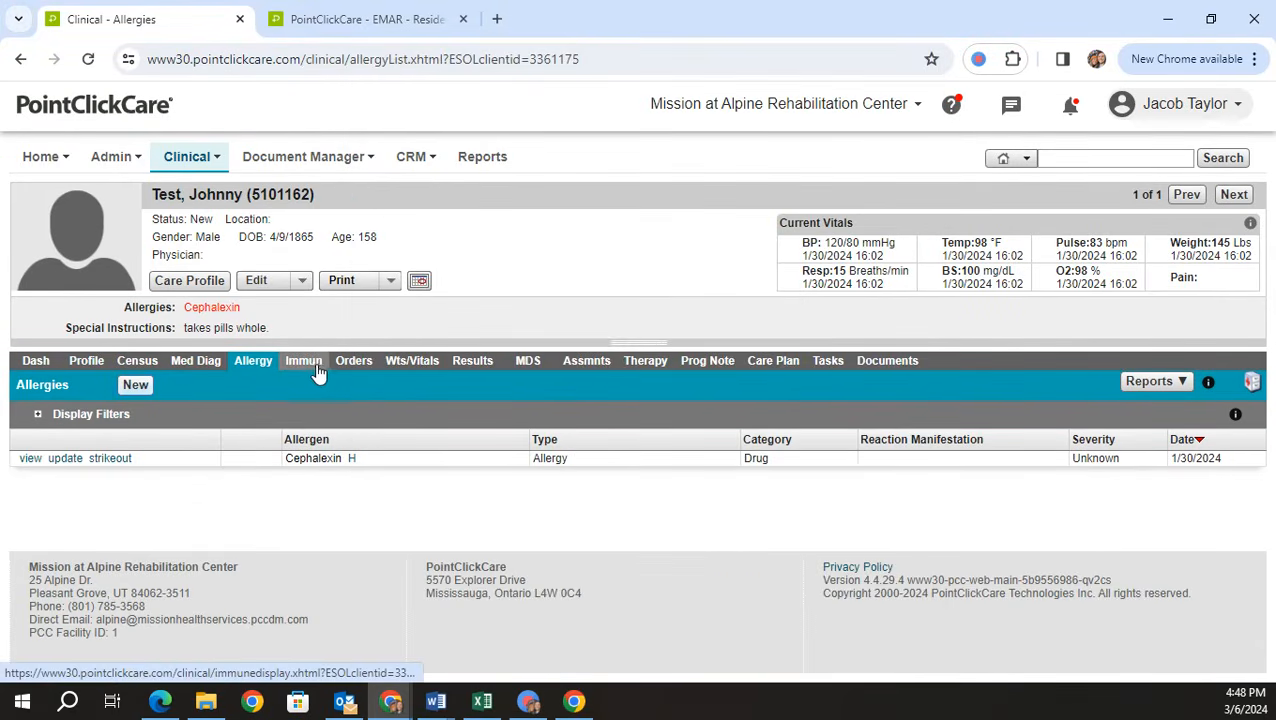
pyautogui.click(315, 366)
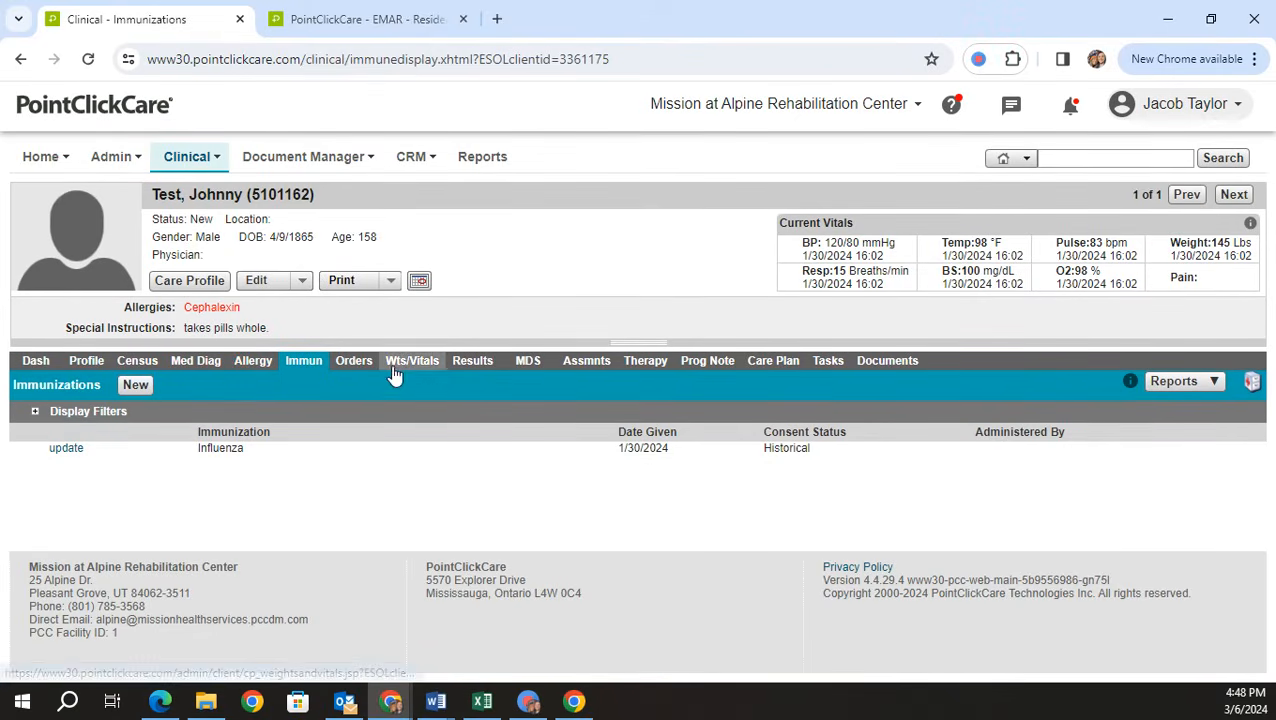
# Step: Open the resident's physician orders and look through the order listing
pyautogui.click(357, 363)
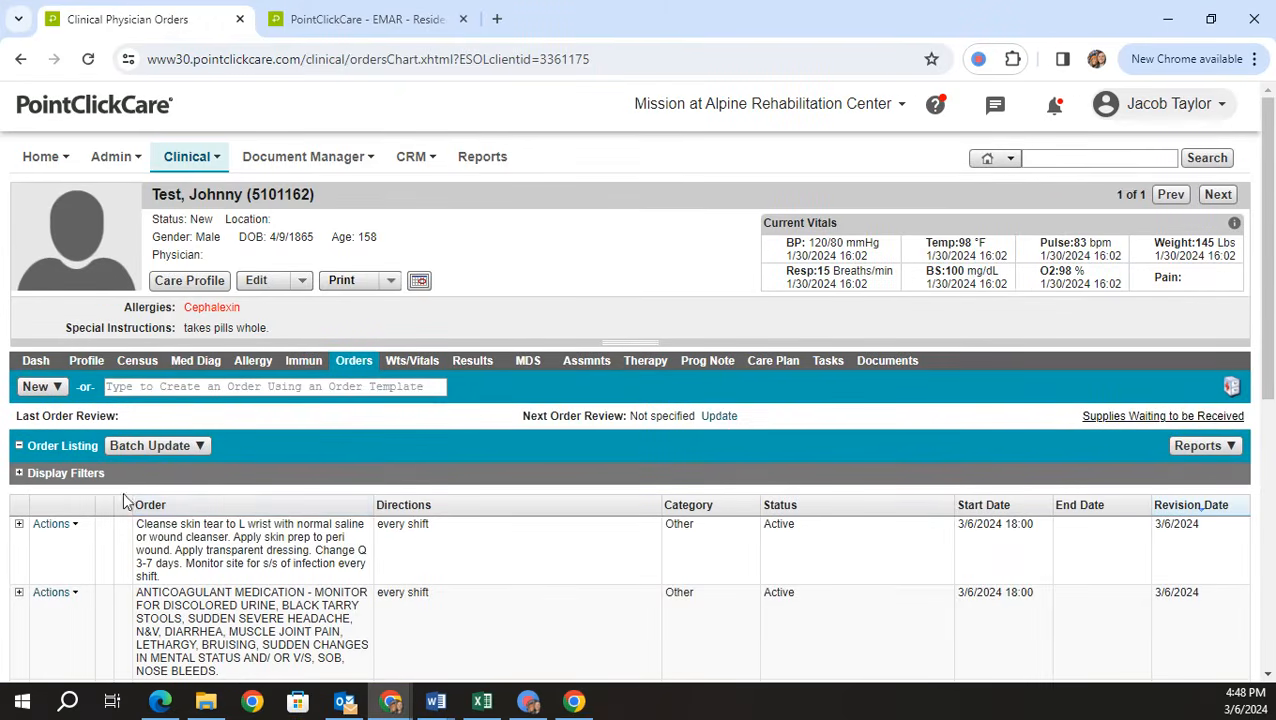
pyautogui.scroll(-5, 235, 520)
pyautogui.scroll(3, 612, 436)
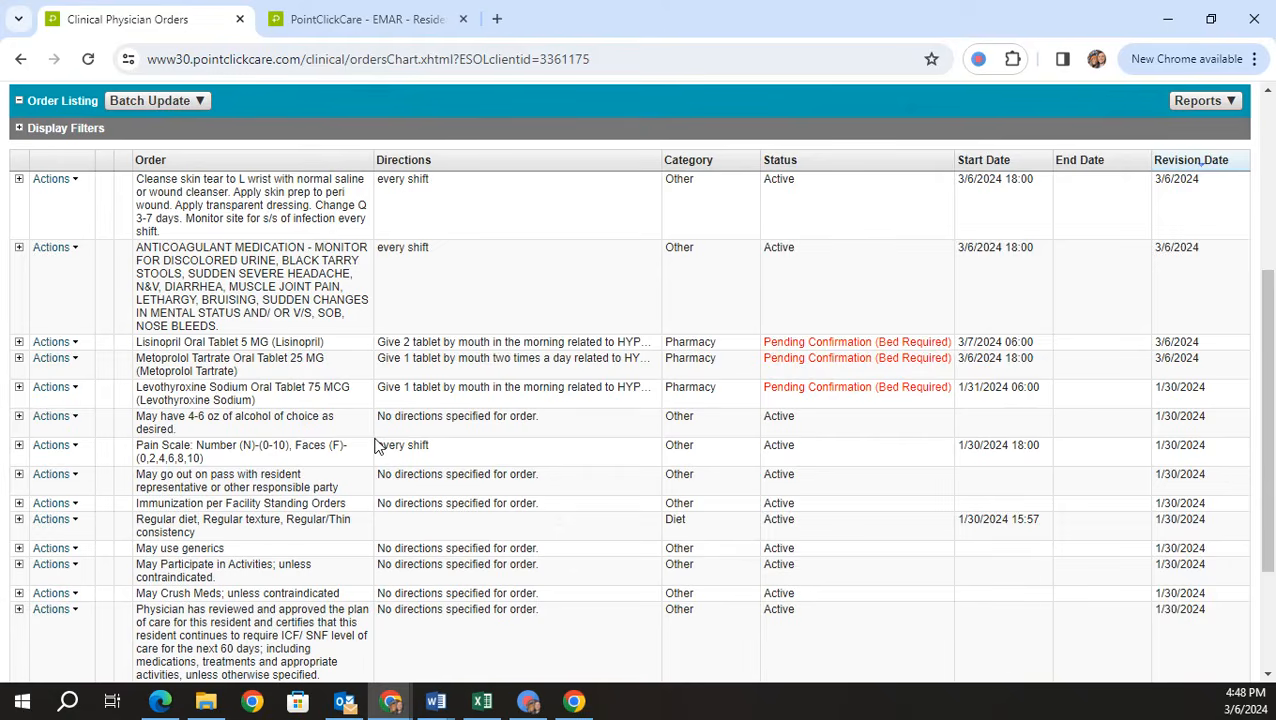
# Step: Search the orders page for "diet", read the resident's diet order, and close the search
pyautogui.hotkey('ctrl', 'f')
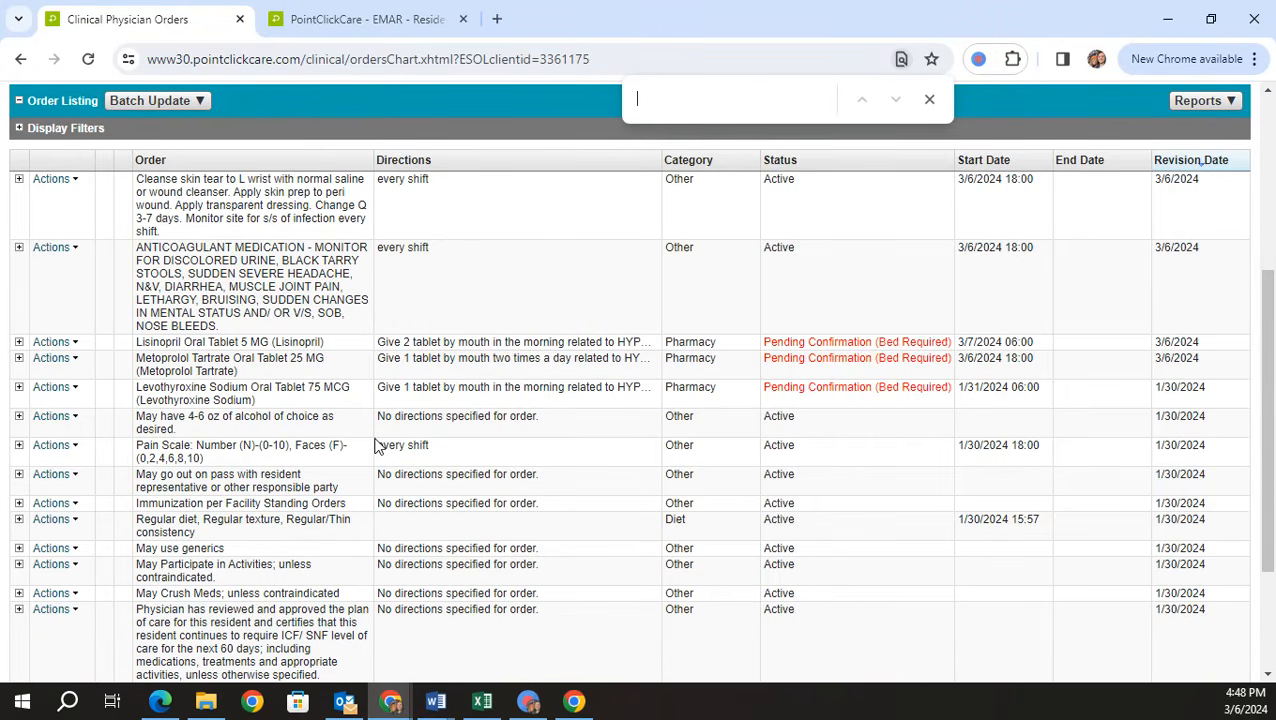
pyautogui.write('oxyg')
pyautogui.press('BackSpace')
pyautogui.press('BackSpace')
pyautogui.press('BackSpace')
pyautogui.write('diet')
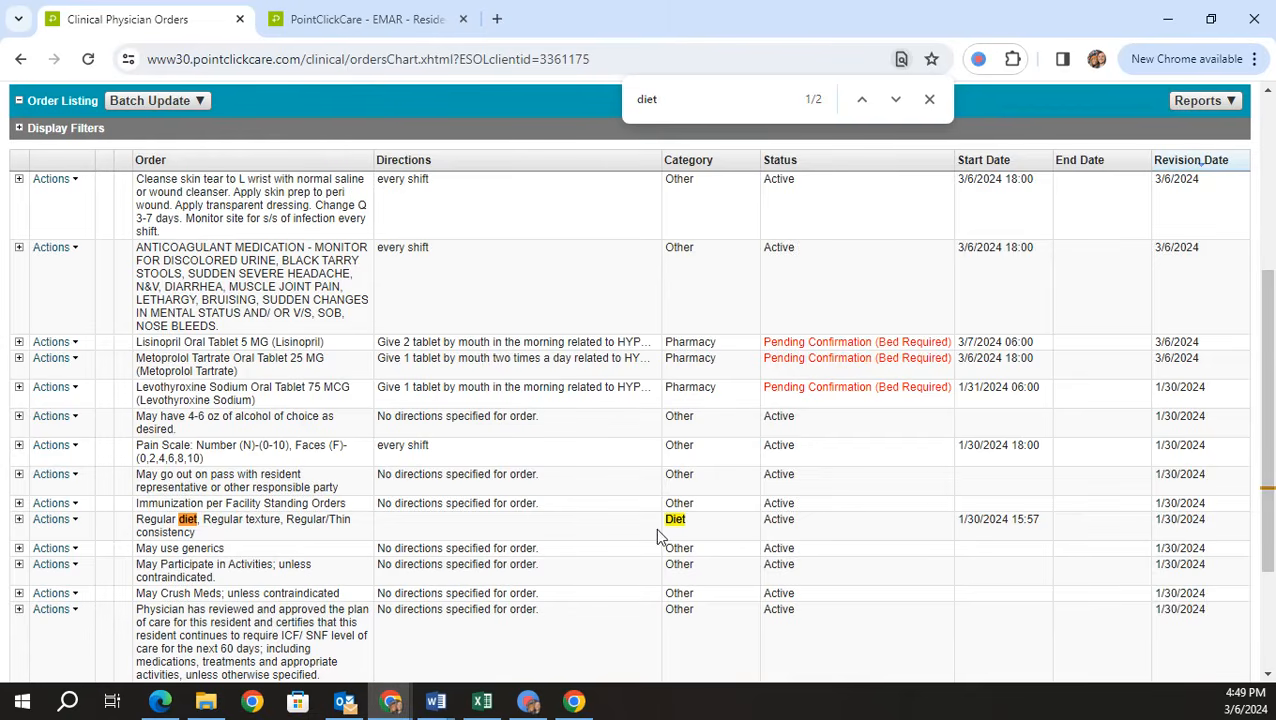
pyautogui.moveTo(163, 521); pyautogui.dragTo(289, 535)
pyautogui.click(289, 537)
pyautogui.click(930, 101)
# Step: Sort the order listing by Category in ascending order, look through it, and reverse the sort to list Pharmacy orders first
pyautogui.scroll(2, 690, 340)
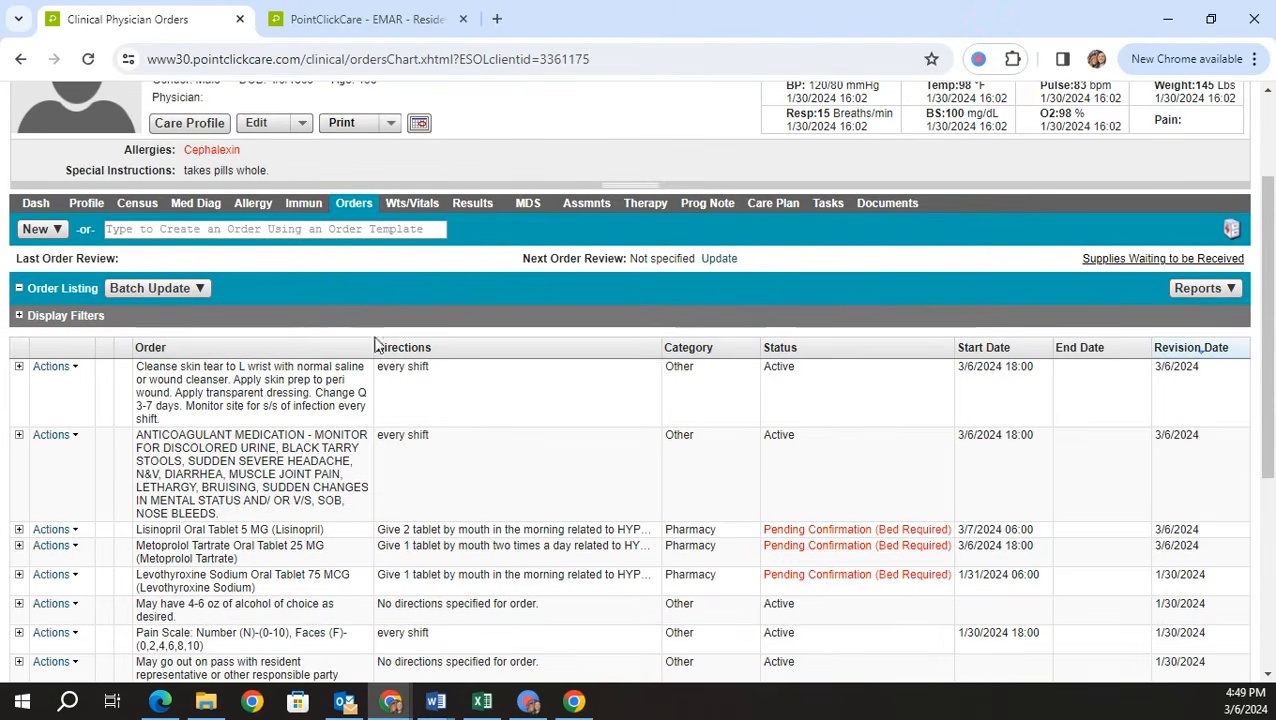
pyautogui.click(686, 350)
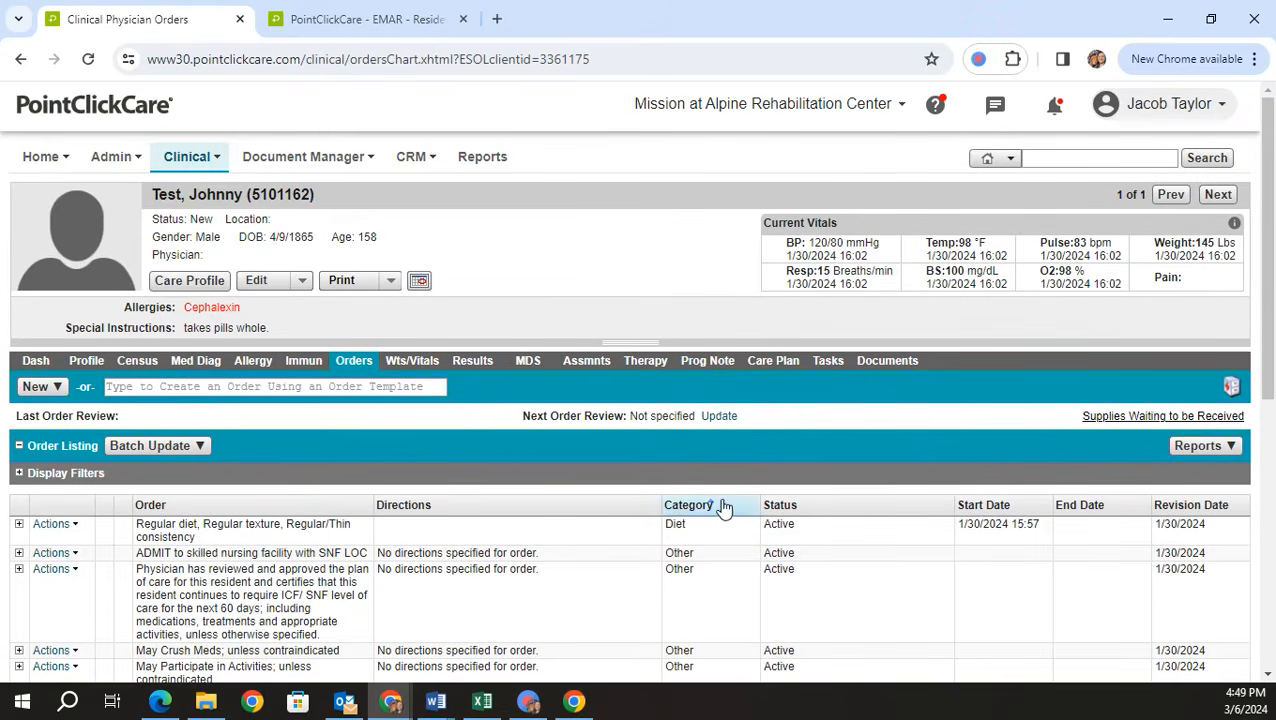
pyautogui.scroll(-1, 760, 525)
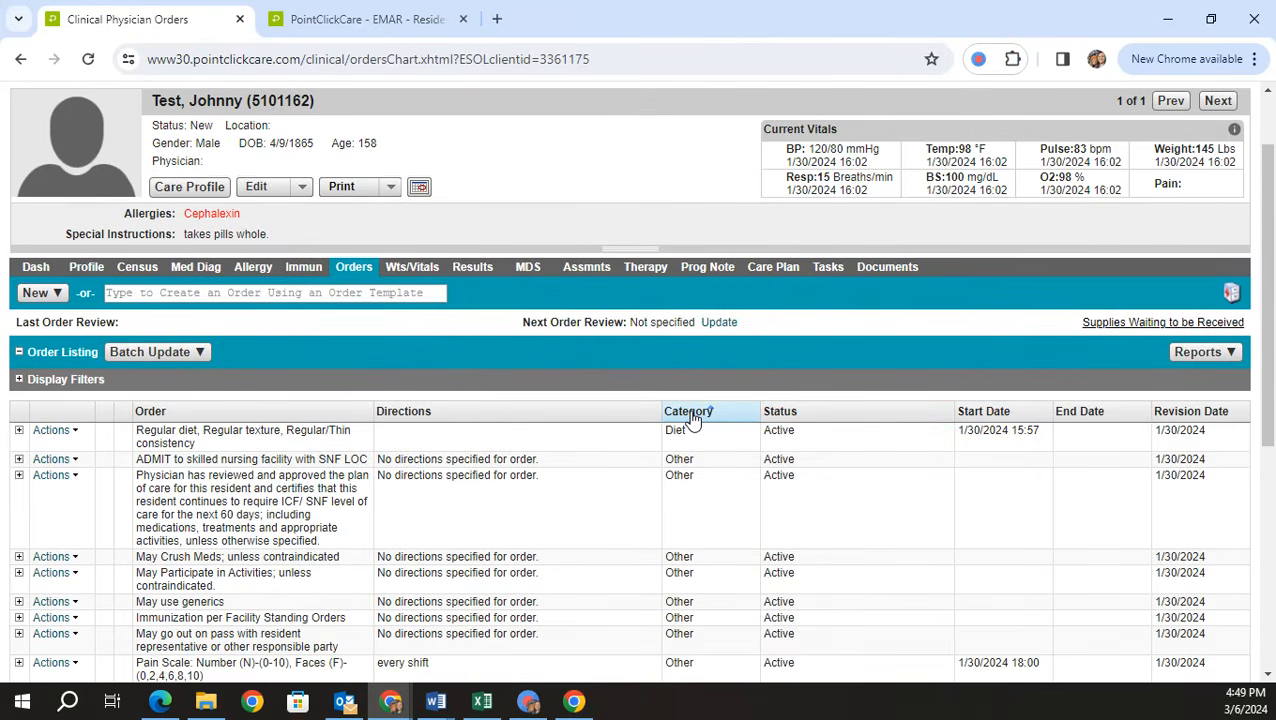
pyautogui.scroll(-2, 692, 420)
pyautogui.scroll(-3, 675, 390)
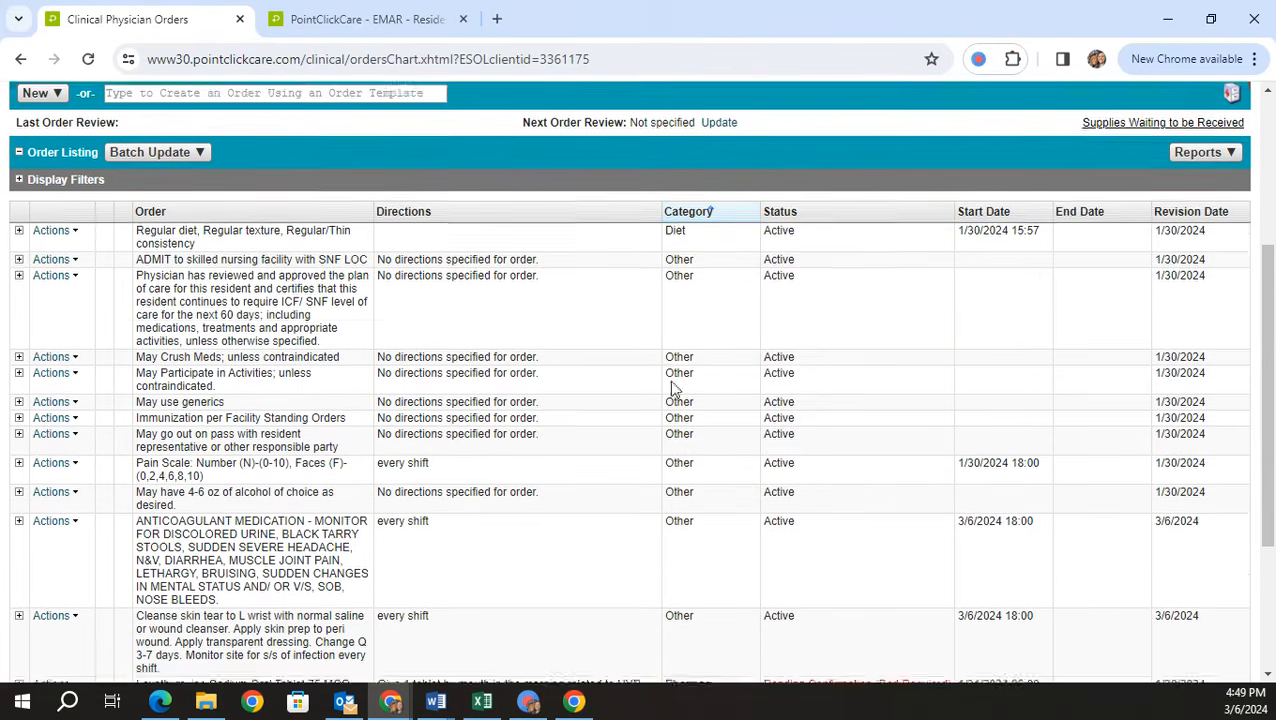
pyautogui.scroll(5, 675, 447)
pyautogui.click(686, 443)
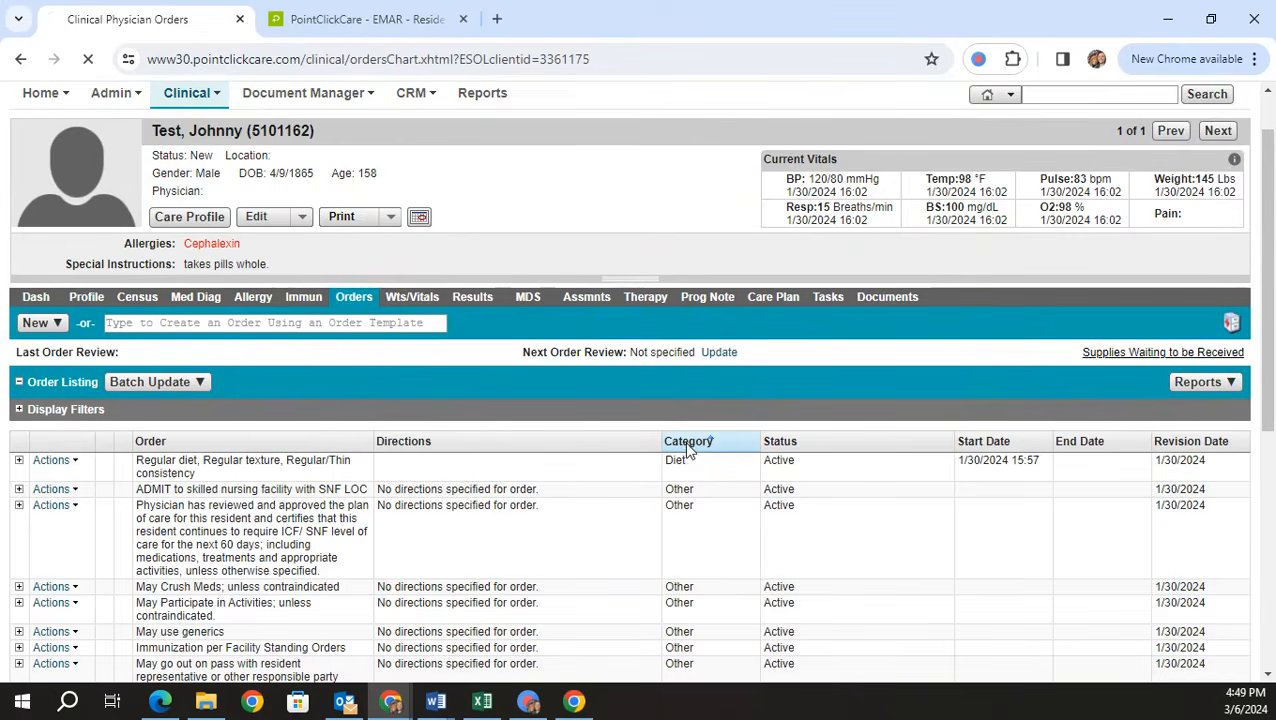
pyautogui.scroll(-2, 661, 433)
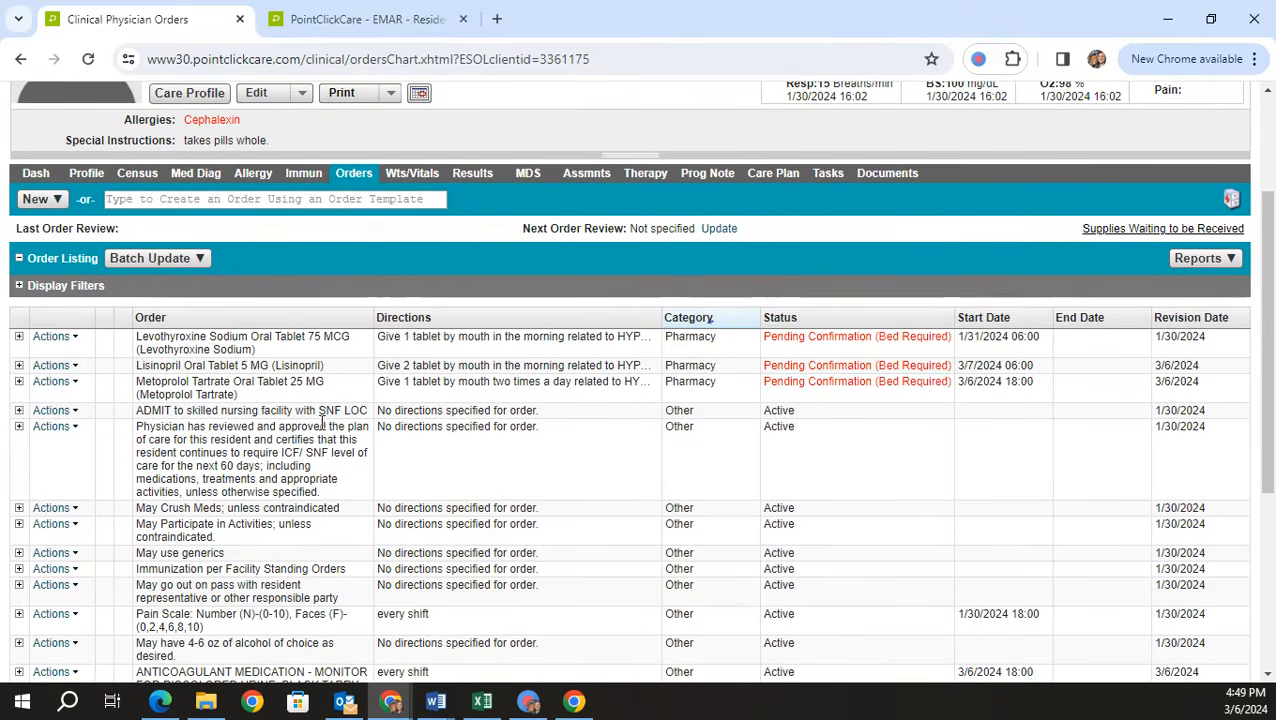
pyautogui.scroll(1, 296, 407)
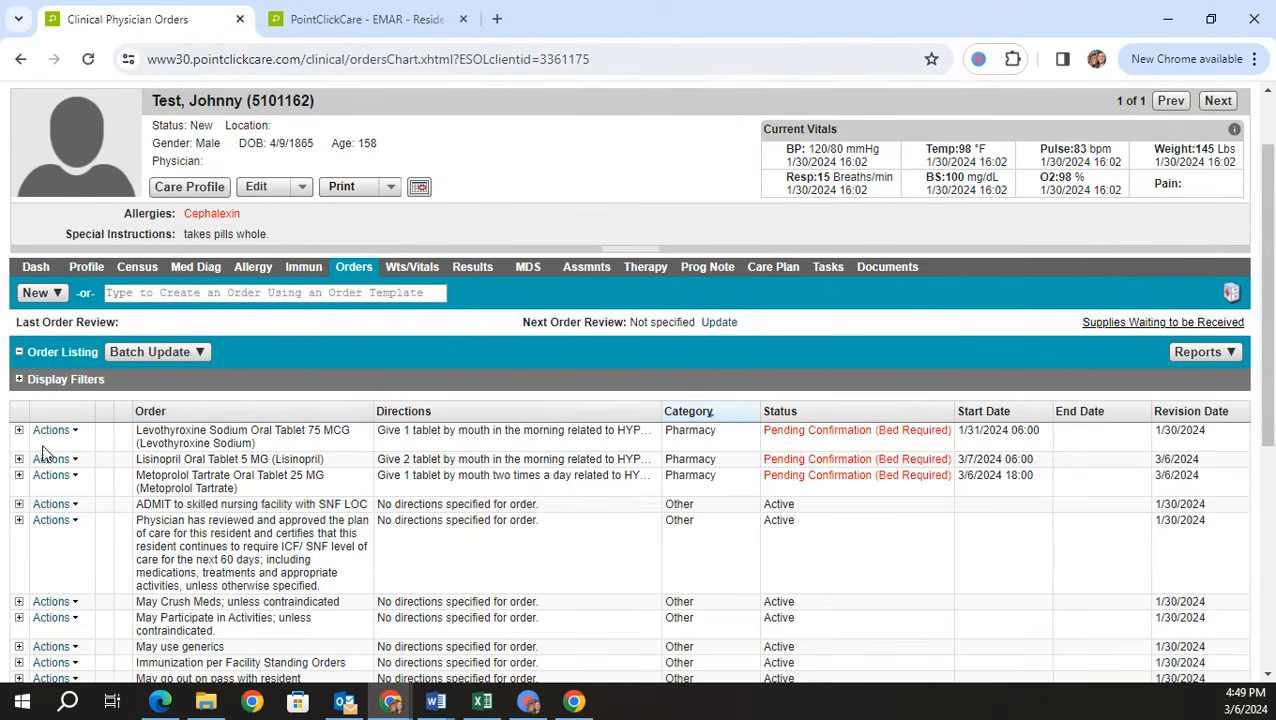
# Step: Expand the Levothyroxine Sodium order to read its full directions, collapse it, and check the actions available for it
pyautogui.click(19, 430)
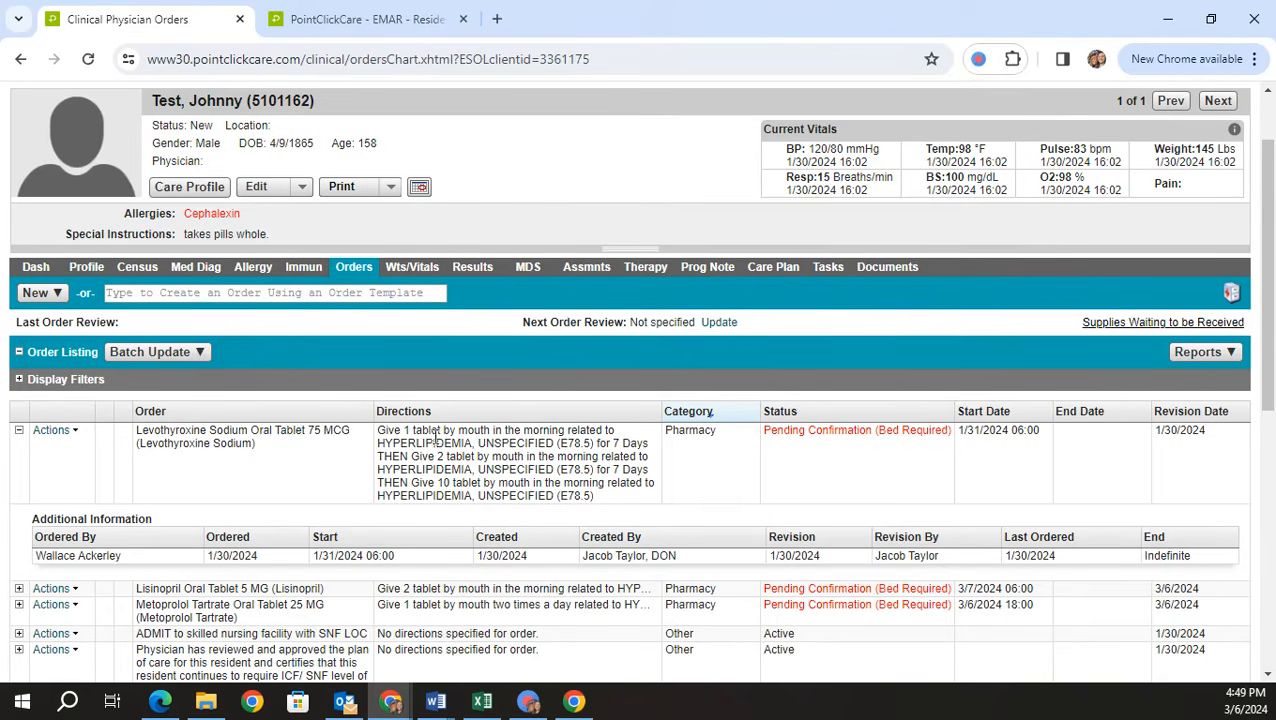
pyautogui.moveTo(534, 442); pyautogui.dragTo(625, 484)
pyautogui.click(617, 503)
pyautogui.click(17, 434)
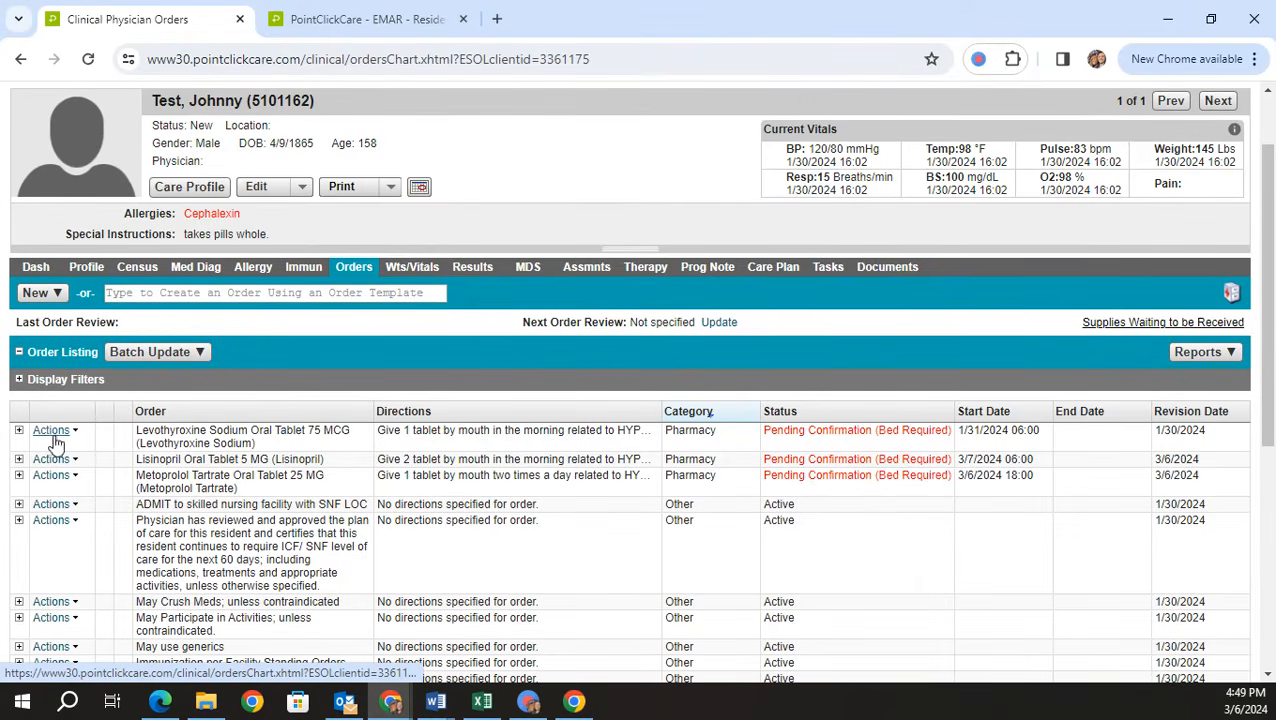
pyautogui.click(54, 433)
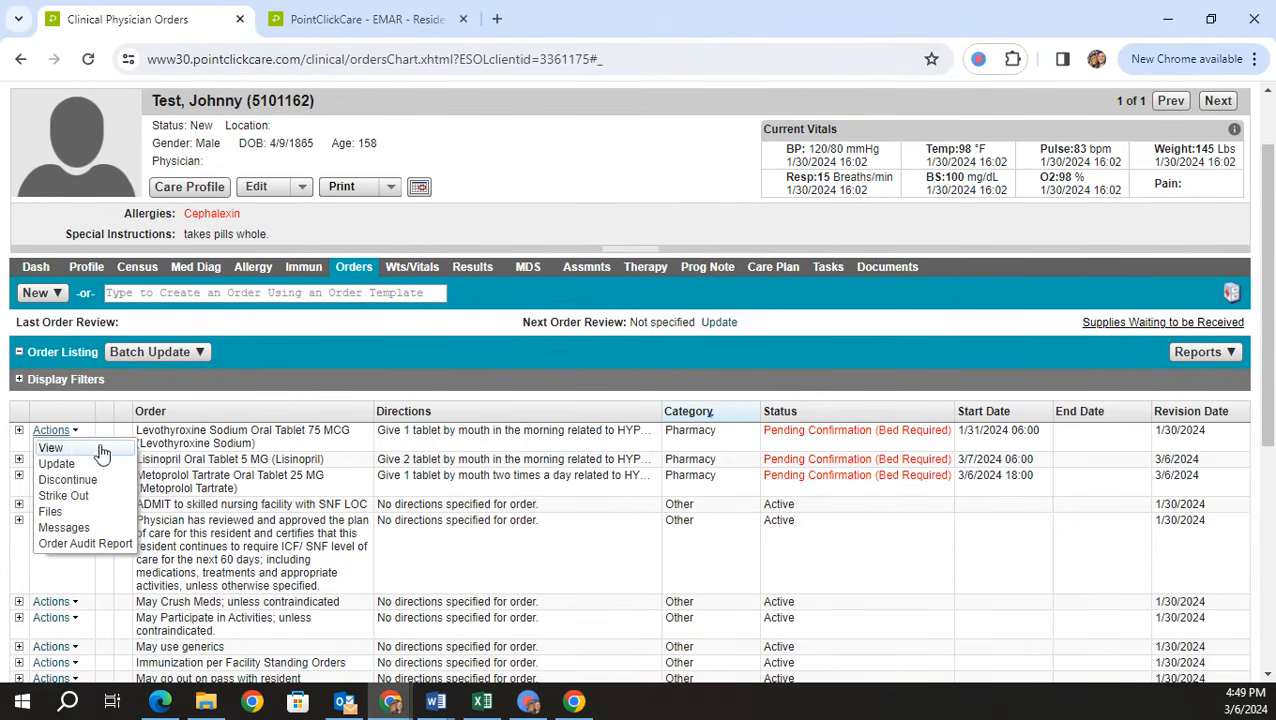
# Step: Open the resident's weights and vitals, review the complete weight history, and return to the vitals overview
pyautogui.click(400, 270)
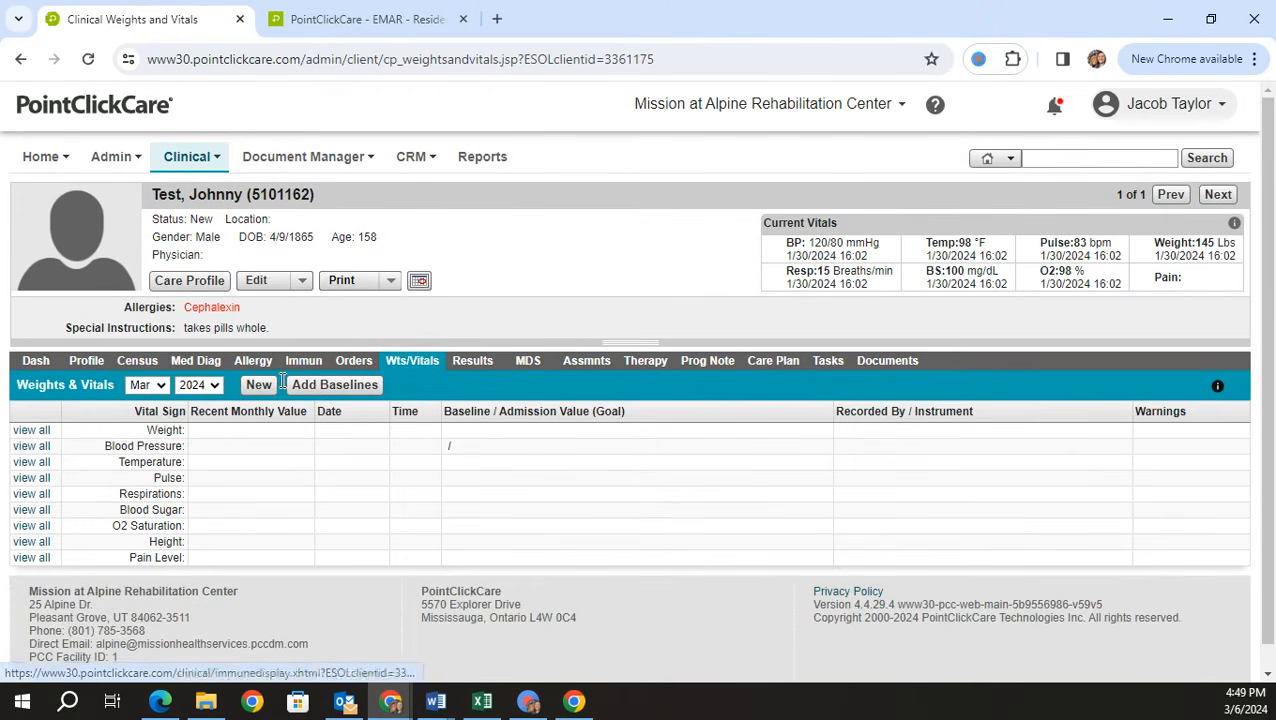
pyautogui.click(32, 432)
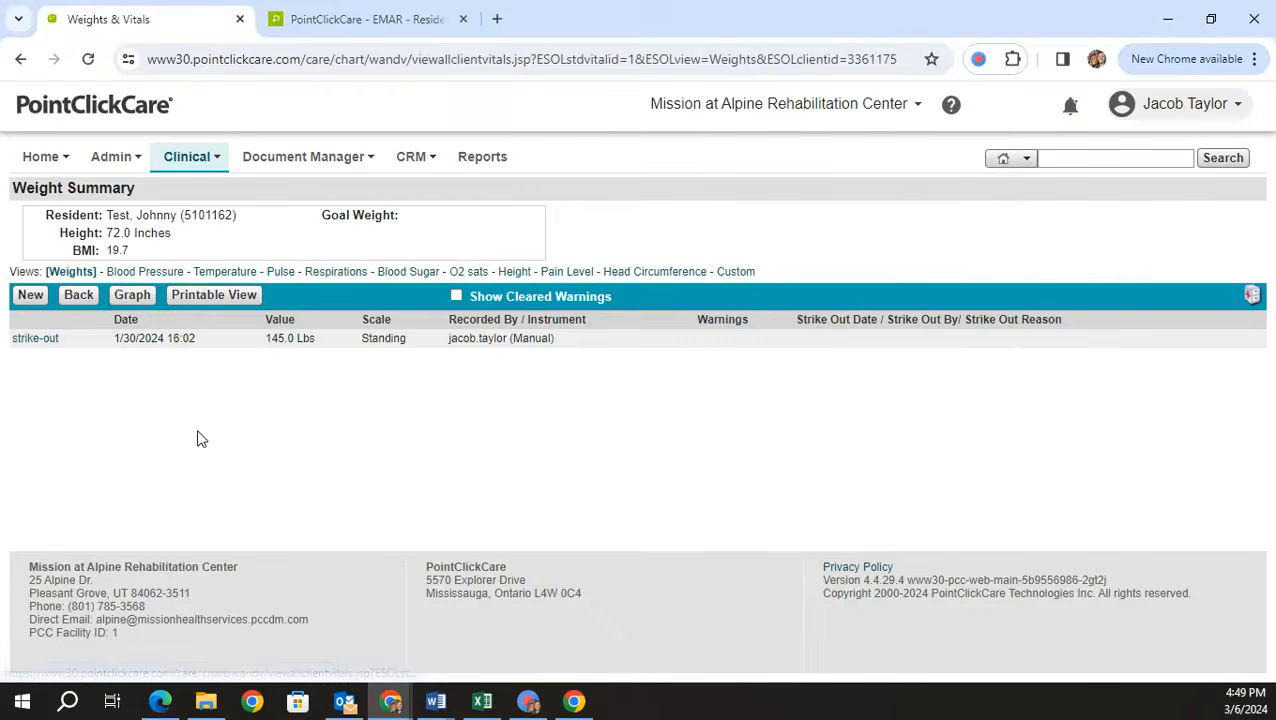
pyautogui.moveTo(211, 330); pyautogui.dragTo(493, 341)
pyautogui.click(493, 341)
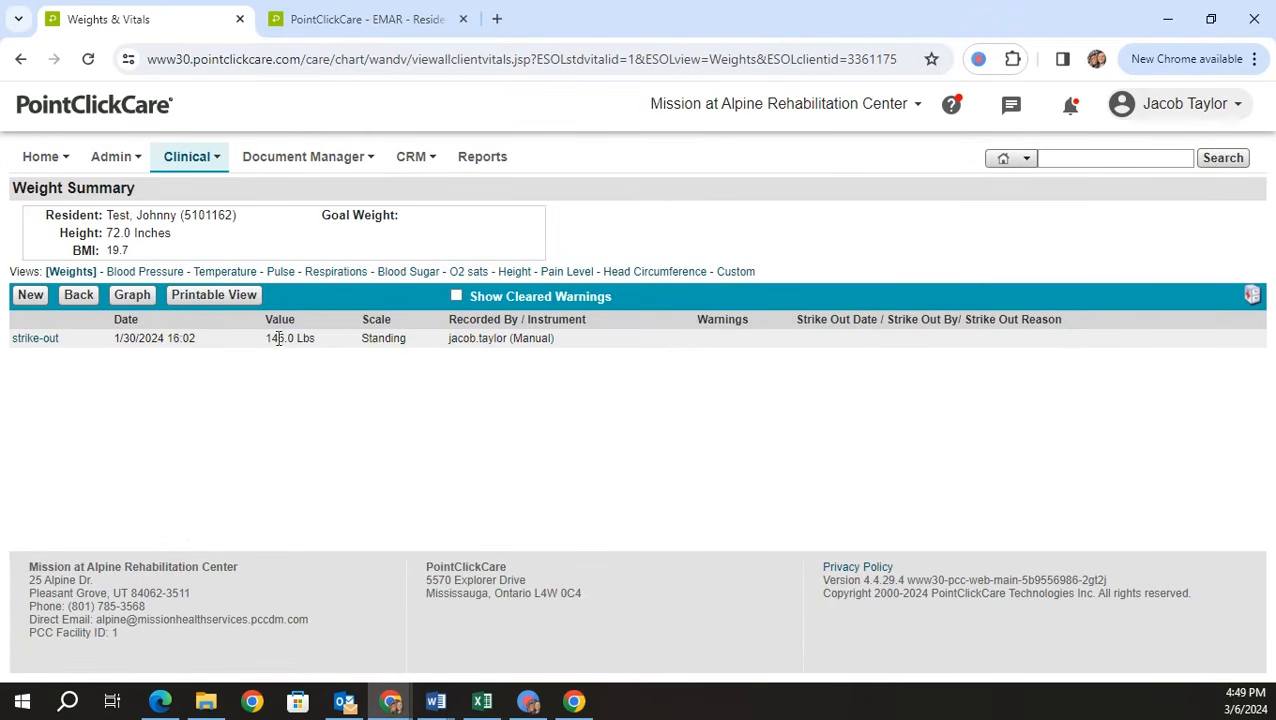
pyautogui.click(78, 294)
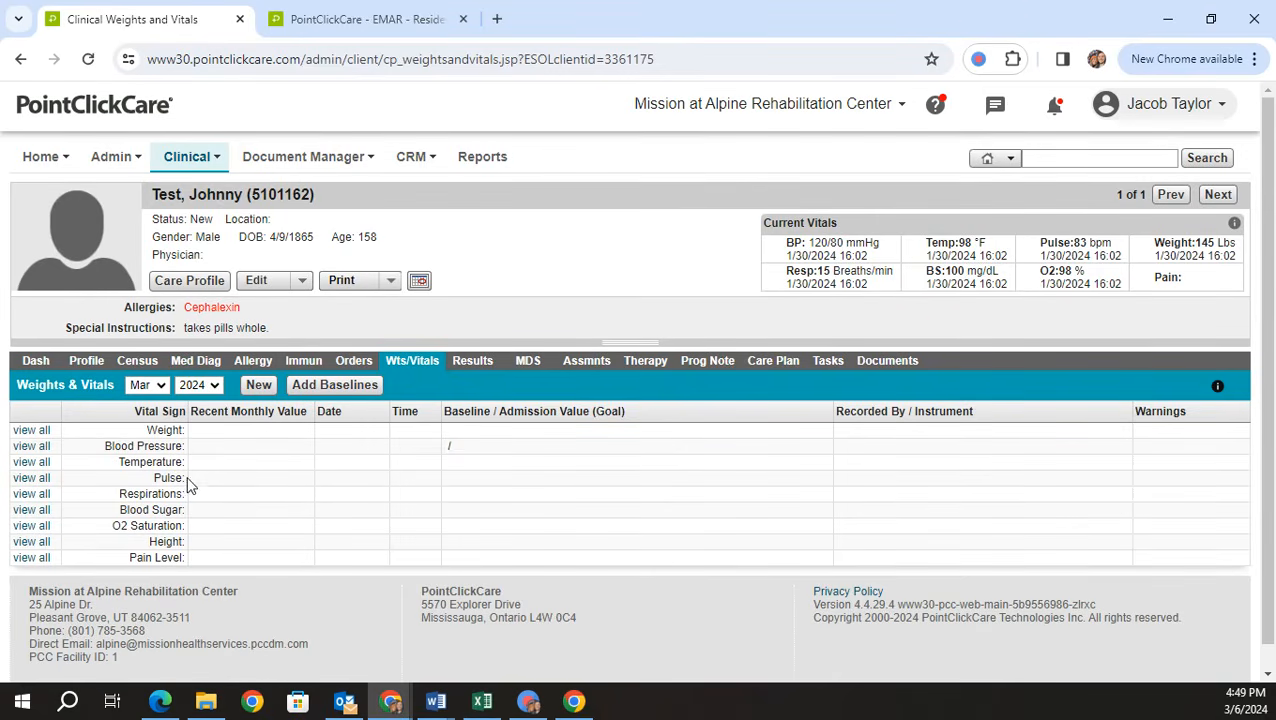
# Step: View the blood pressure graph, review the complete blood pressure history, and return to the vitals overview
pyautogui.click(838, 257)
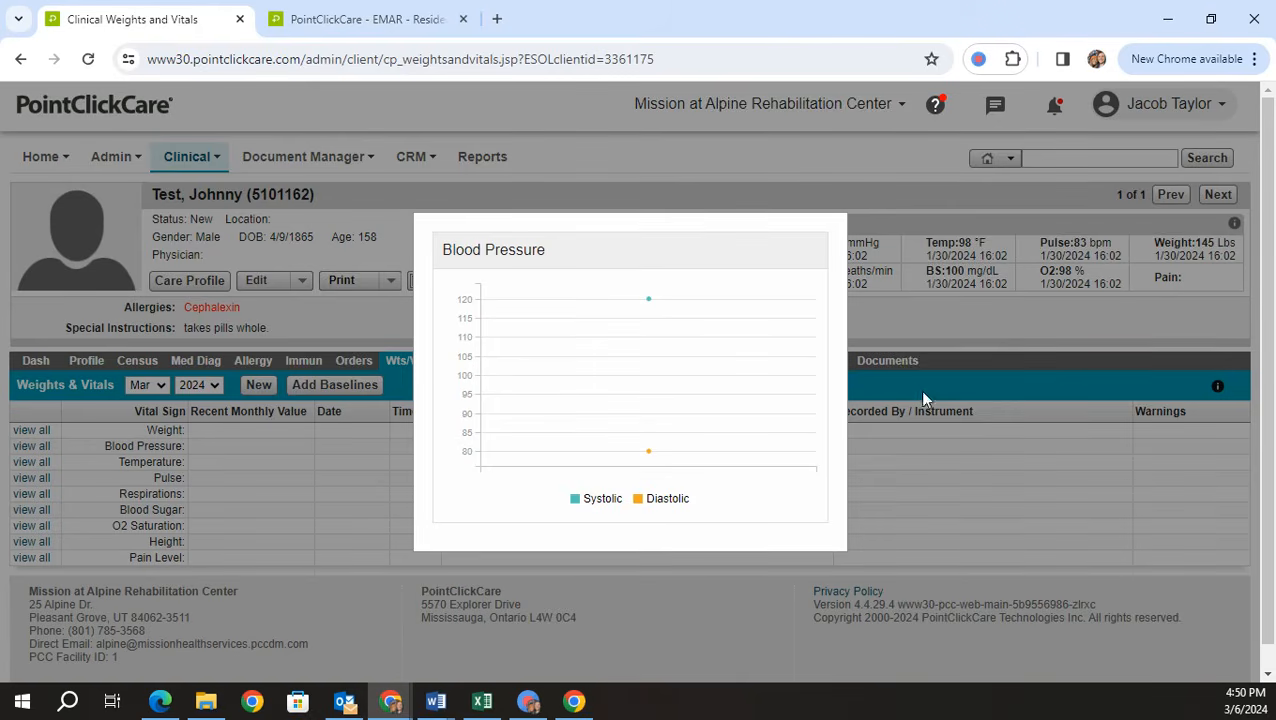
pyautogui.click(935, 481)
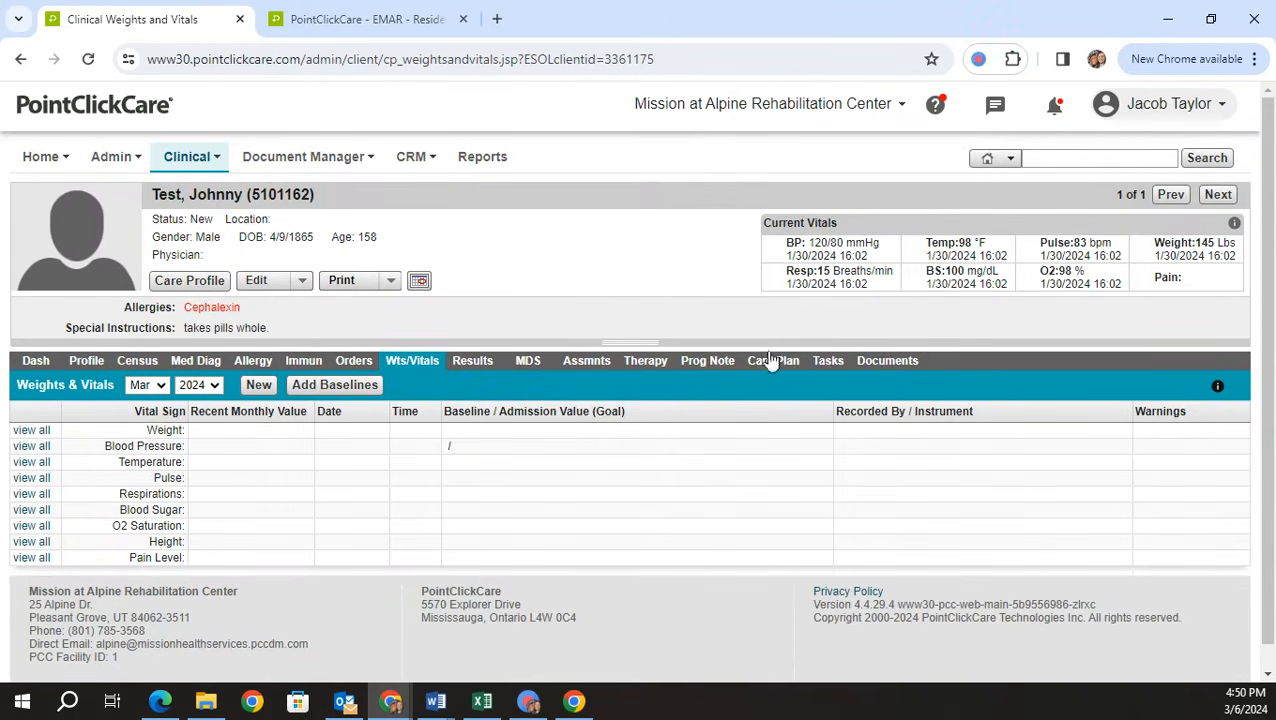
pyautogui.click(31, 446)
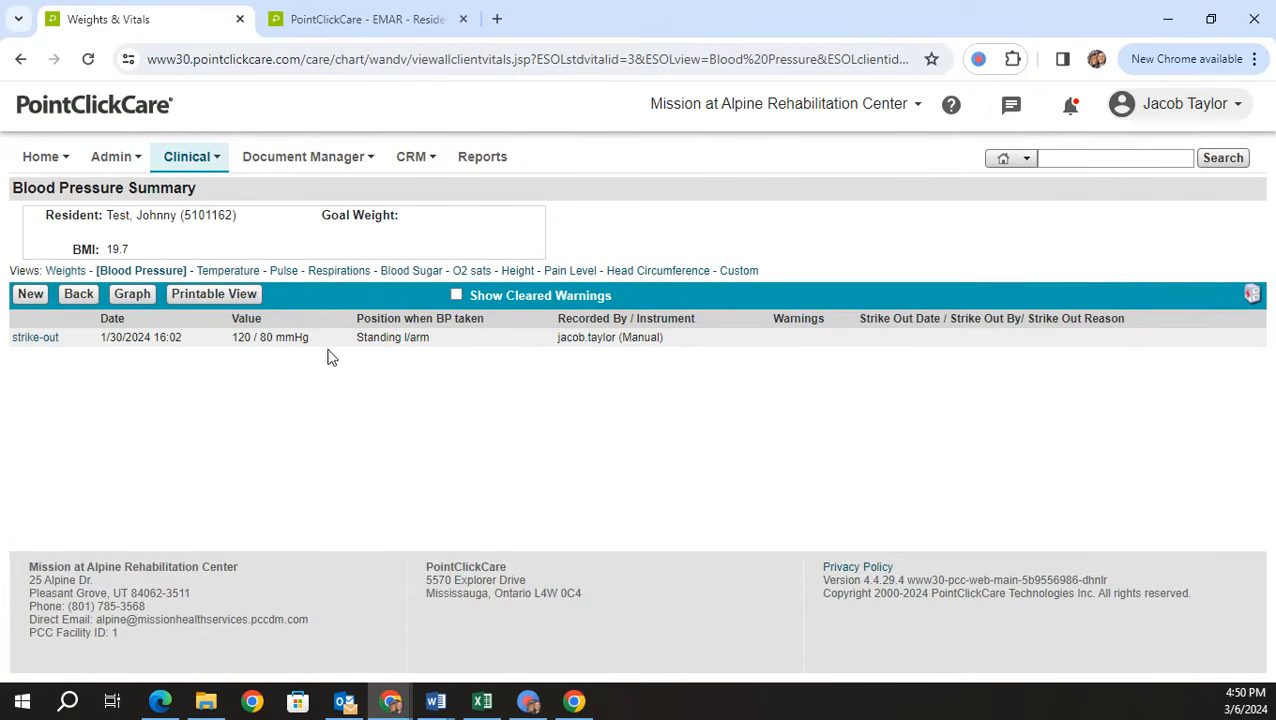
pyautogui.click(80, 293)
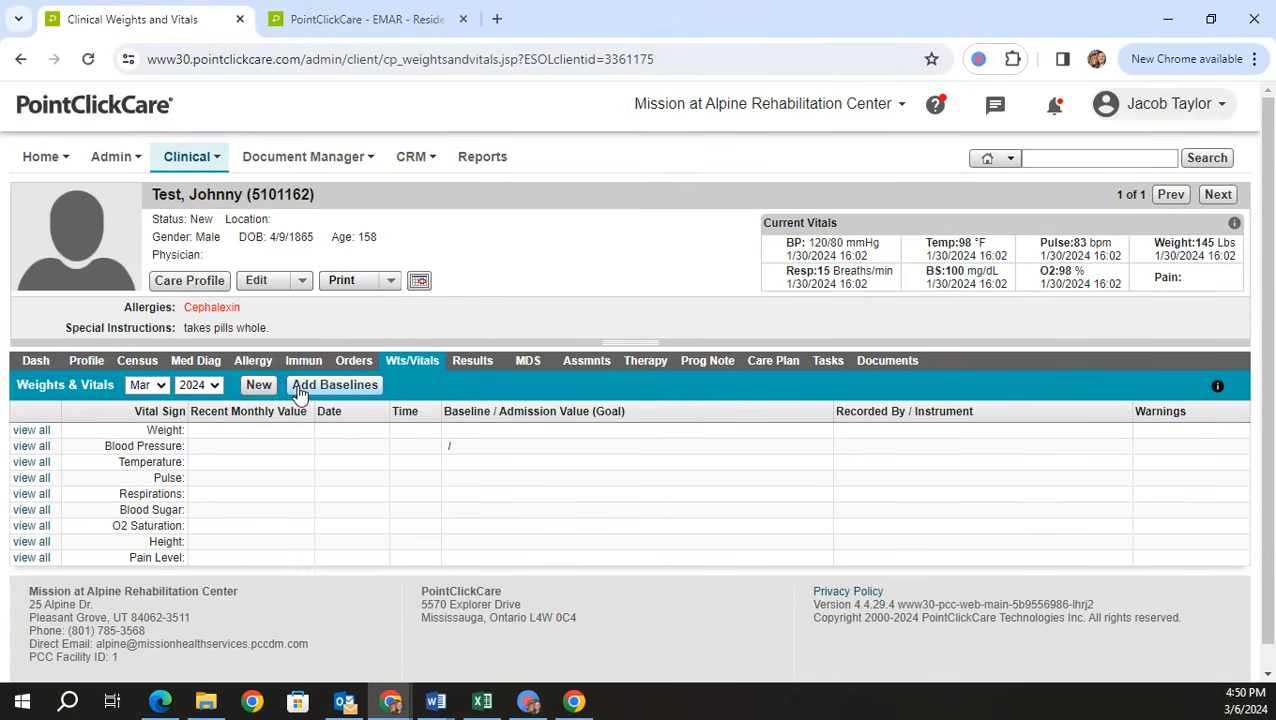
# Step: Open the entry form for new weights and vitals, look over its fields, and cancel without saving
pyautogui.click(259, 386)
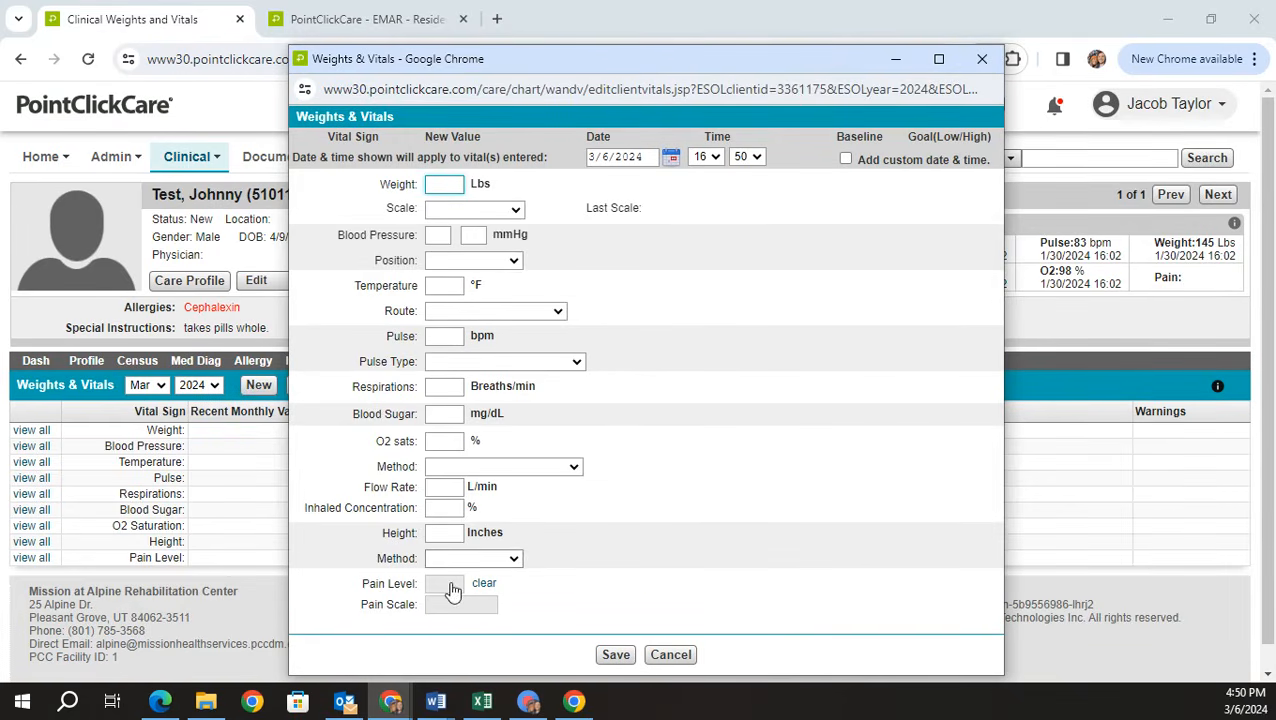
pyautogui.click(668, 655)
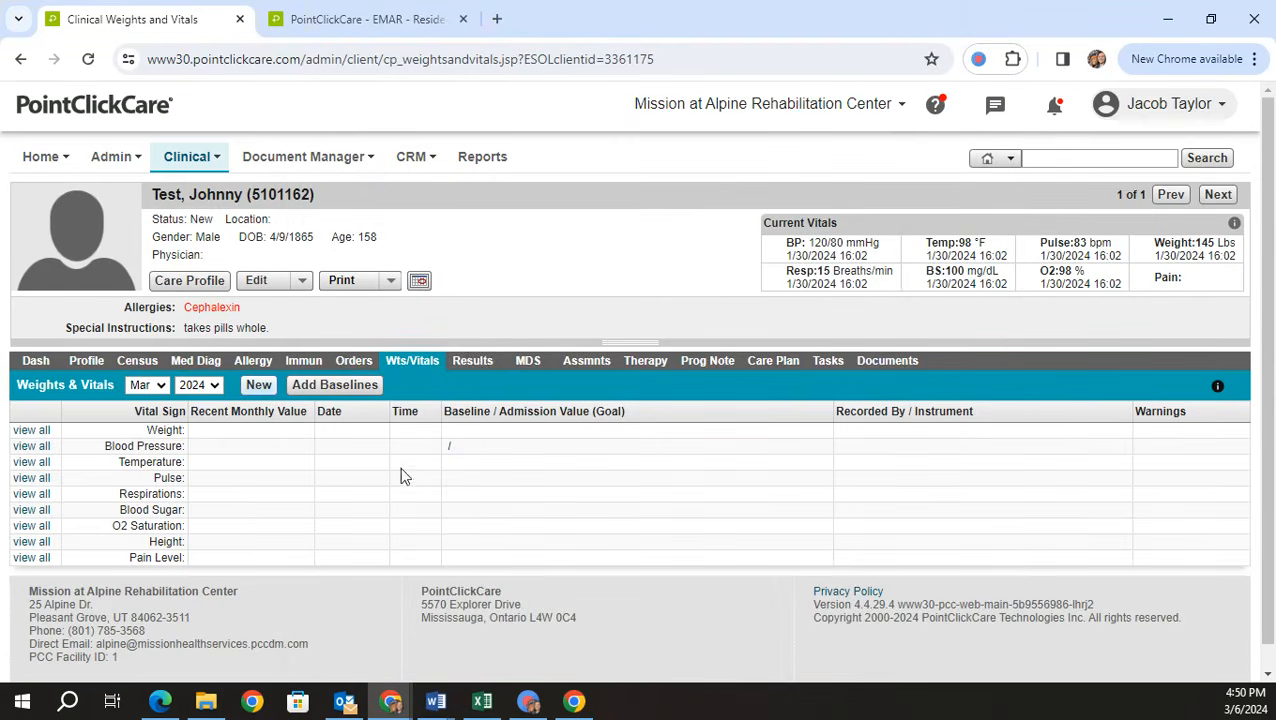
# Step: Open the resident's results and review both the laboratory reports and the radiology reports
pyautogui.click(477, 364)
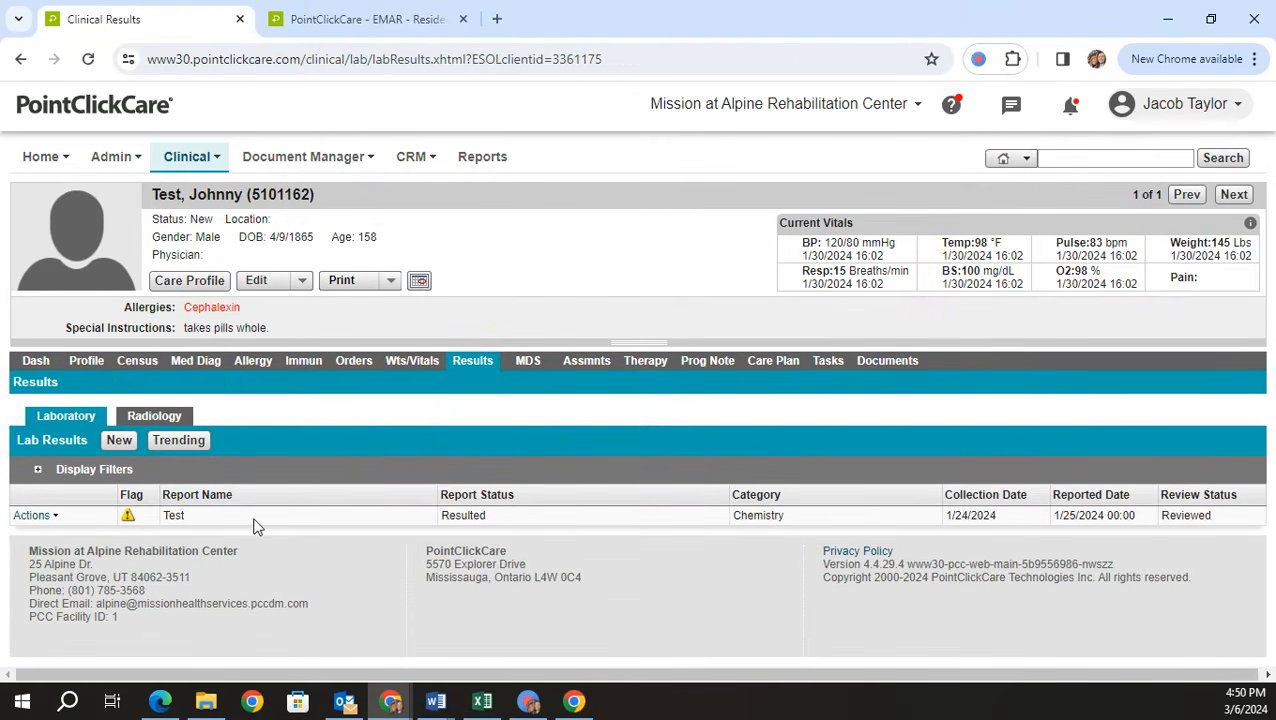
pyautogui.moveTo(255, 526); pyautogui.dragTo(1061, 520)
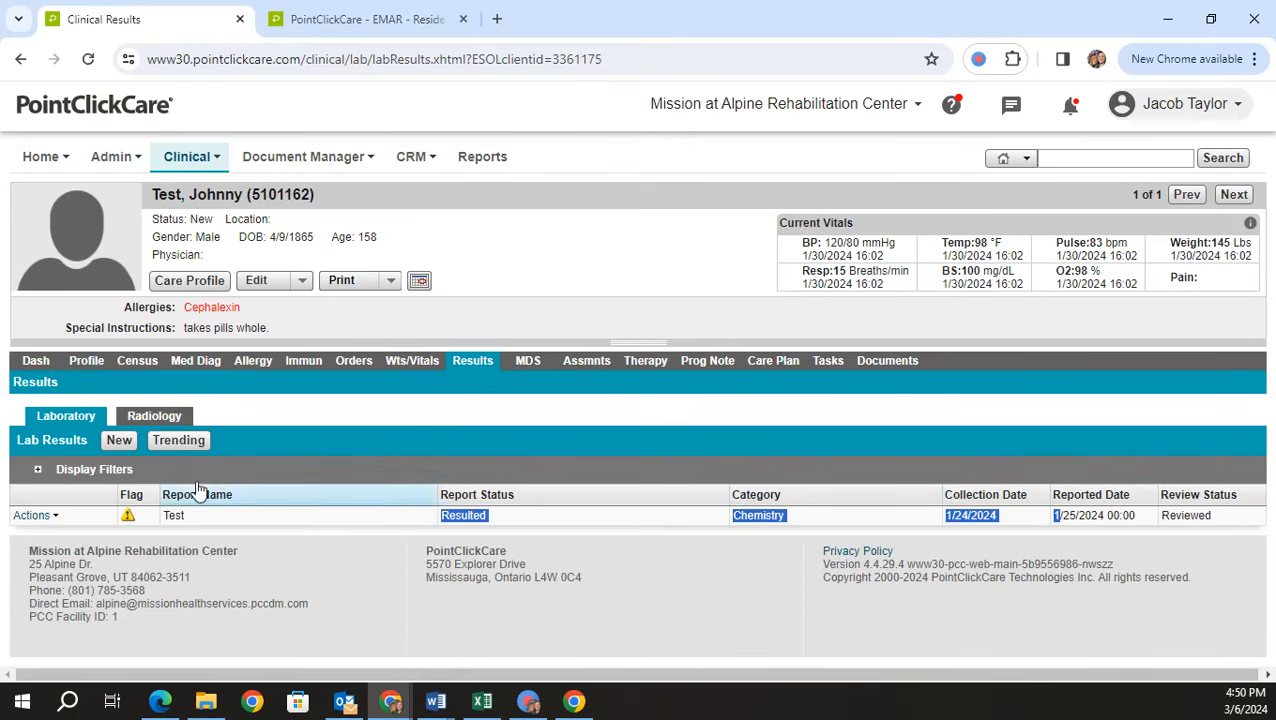
pyautogui.click(160, 418)
pyautogui.click(55, 420)
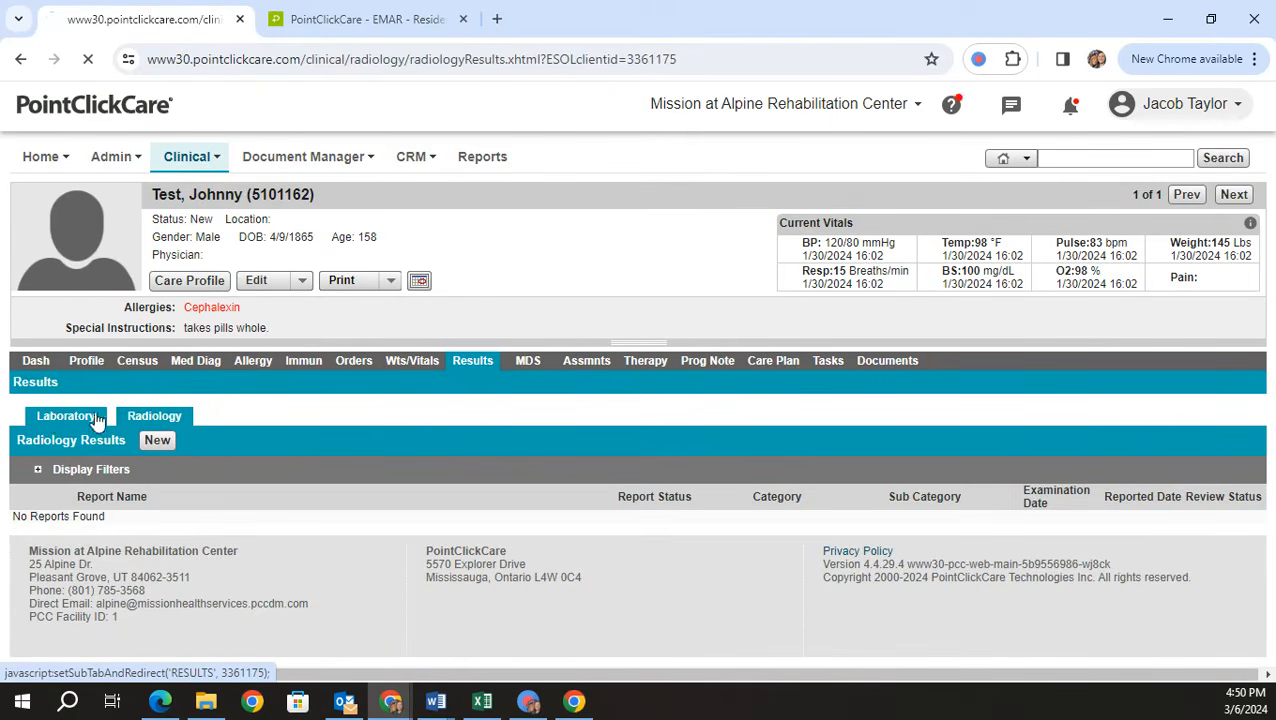
pyautogui.click(155, 414)
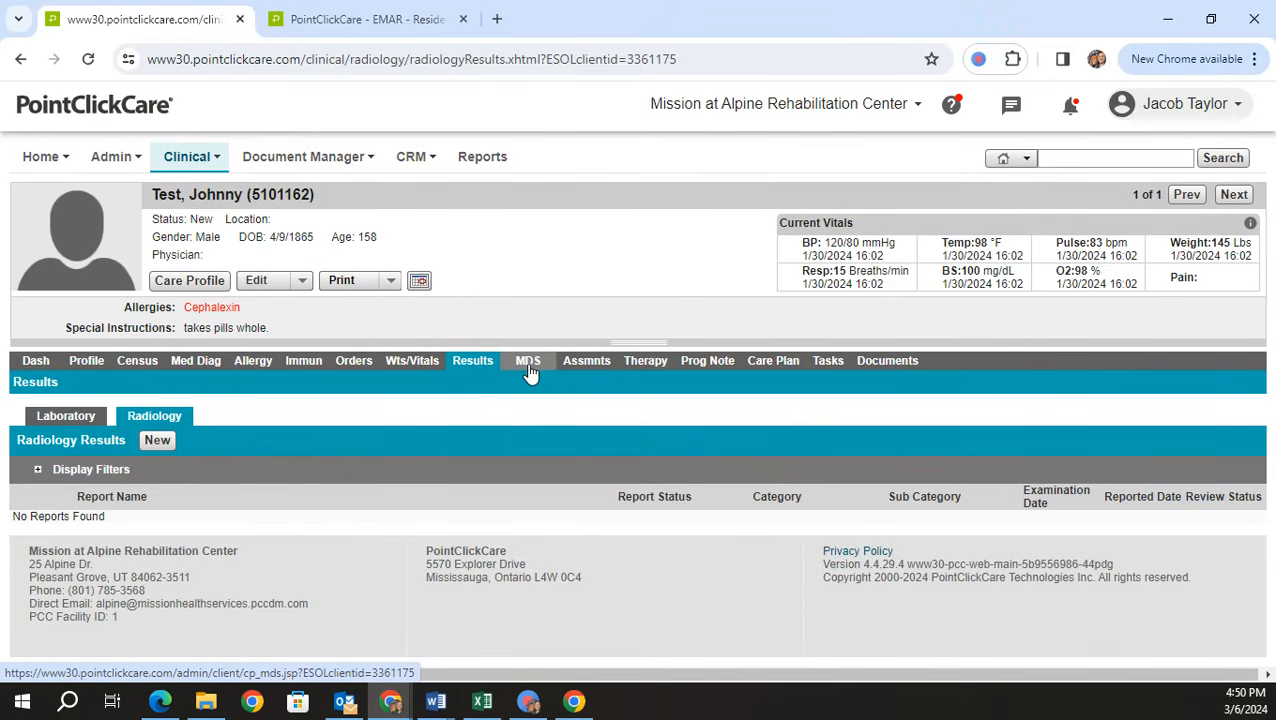
# Step: Open the resident's assessments, check the available assessment type filters, and bring up the new assessment form before cancelling it
pyautogui.click(590, 374)
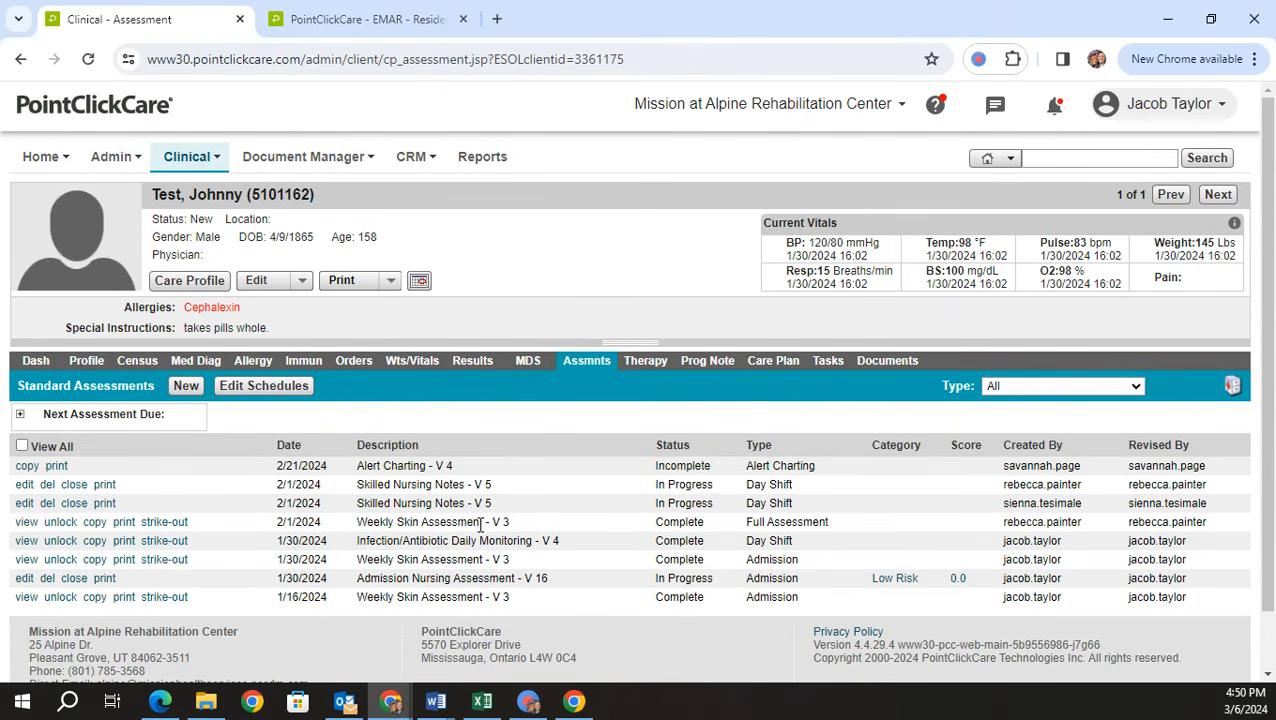
pyautogui.click(1006, 390)
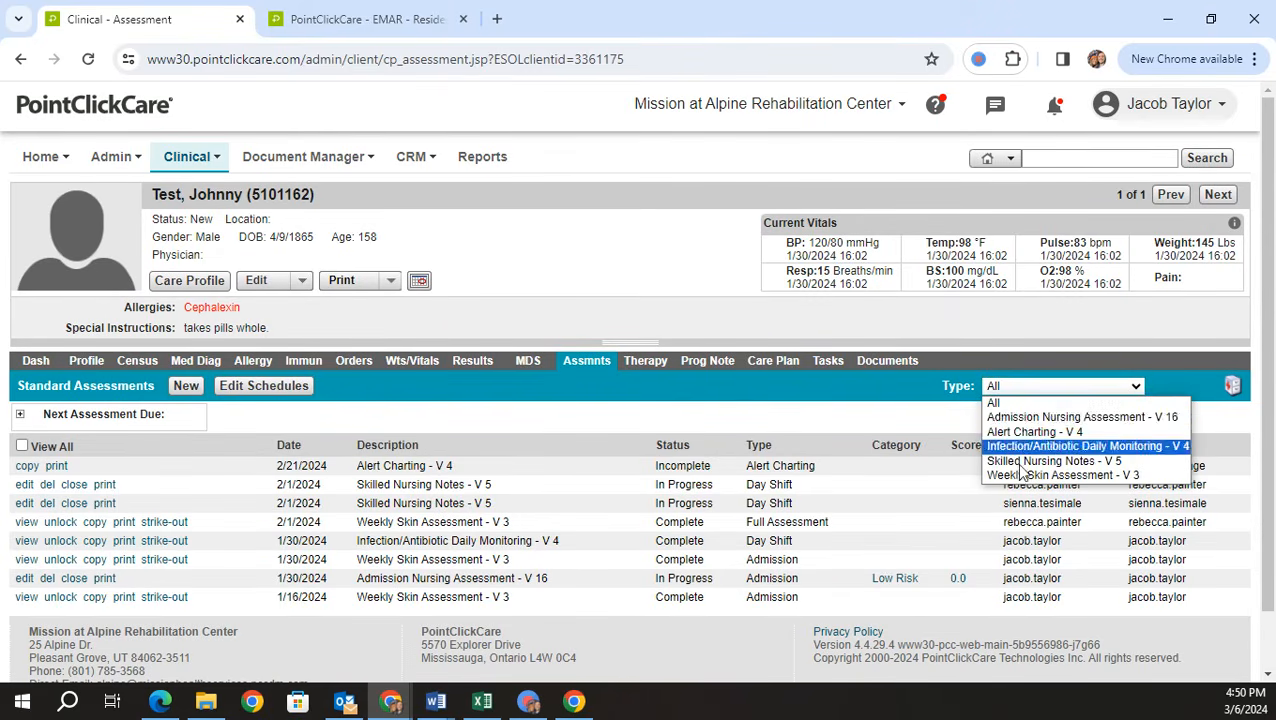
pyautogui.click(718, 425)
pyautogui.click(186, 387)
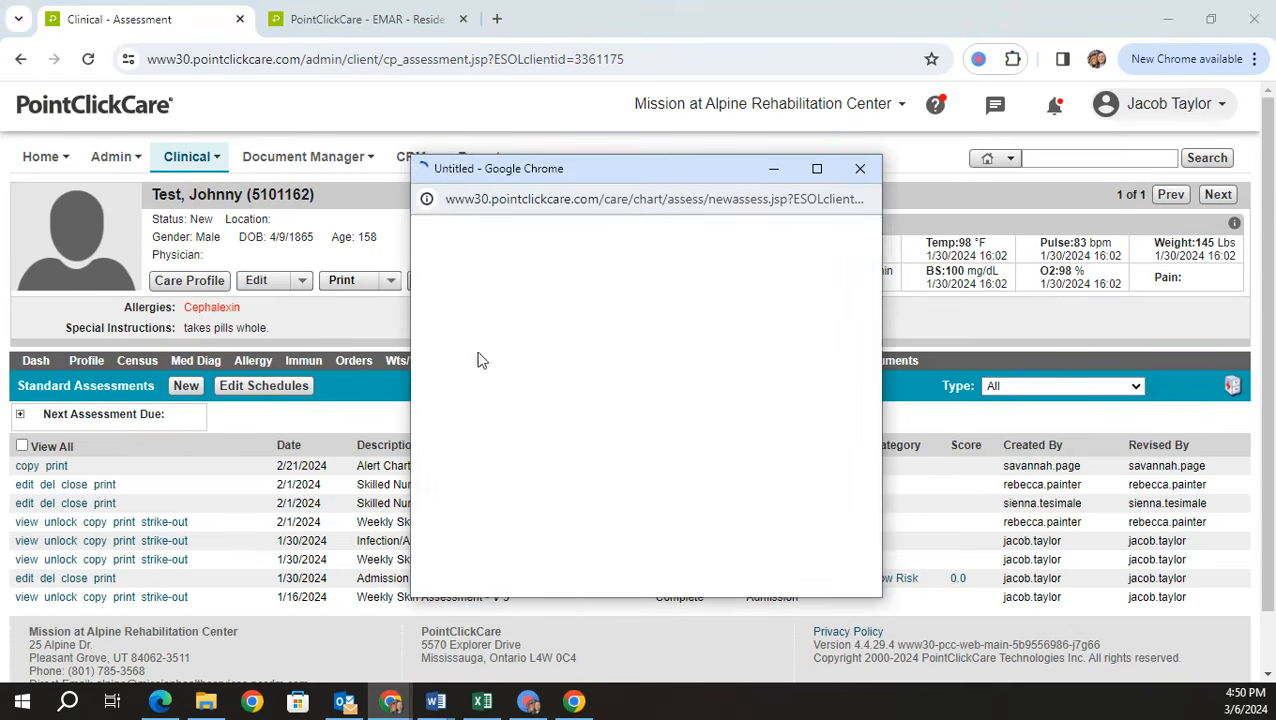
pyautogui.click(678, 580)
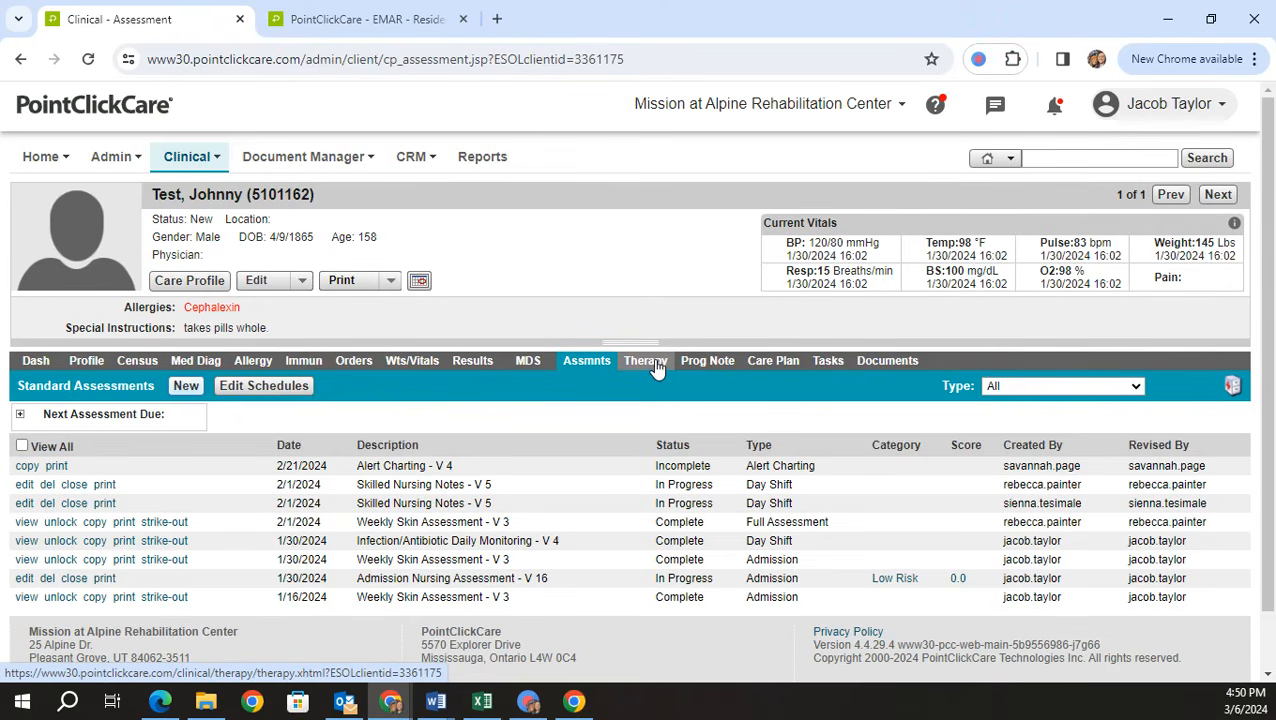
# Step: Open the resident's progress notes, start a new note to look through the available note types, and cancel it
pyautogui.click(707, 363)
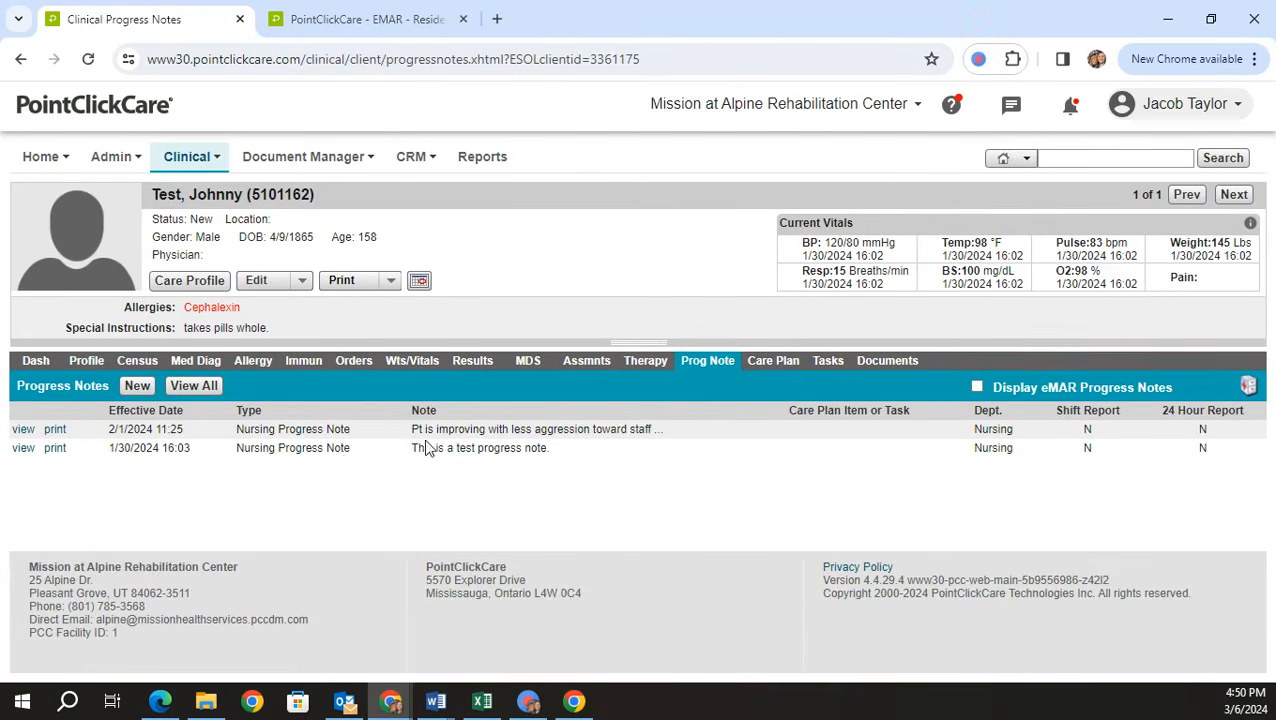
pyautogui.click(137, 387)
pyautogui.click(558, 221)
pyautogui.scroll(-3, 586, 460)
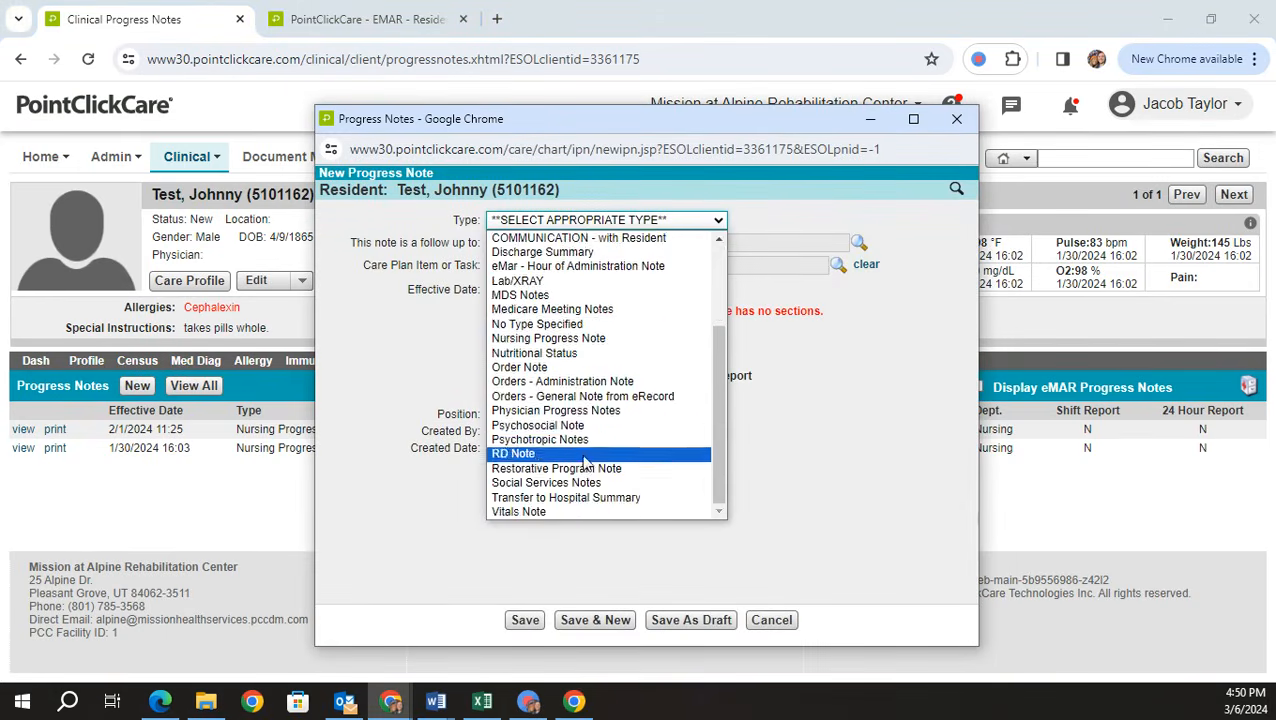
pyautogui.scroll(3, 586, 460)
pyautogui.click(769, 618)
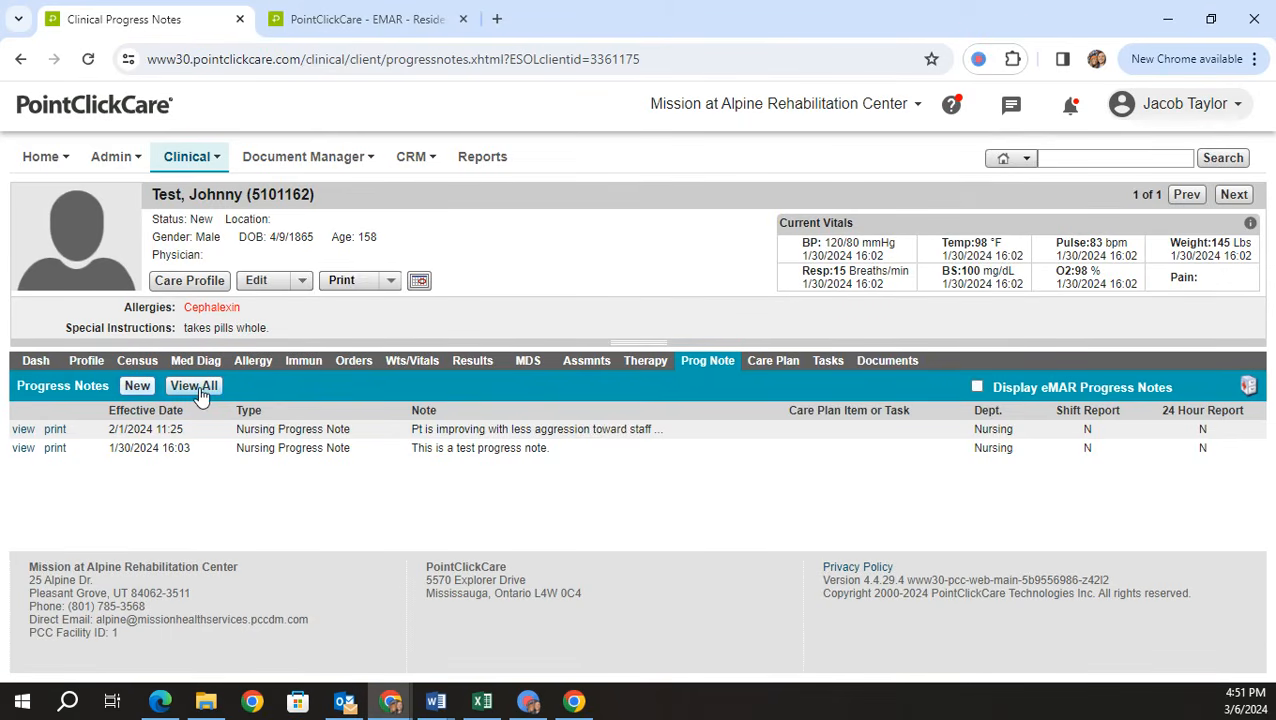
# Step: Visit the resident's care plan, tasks and documents sections, looking through the task list along the way
pyautogui.click(773, 362)
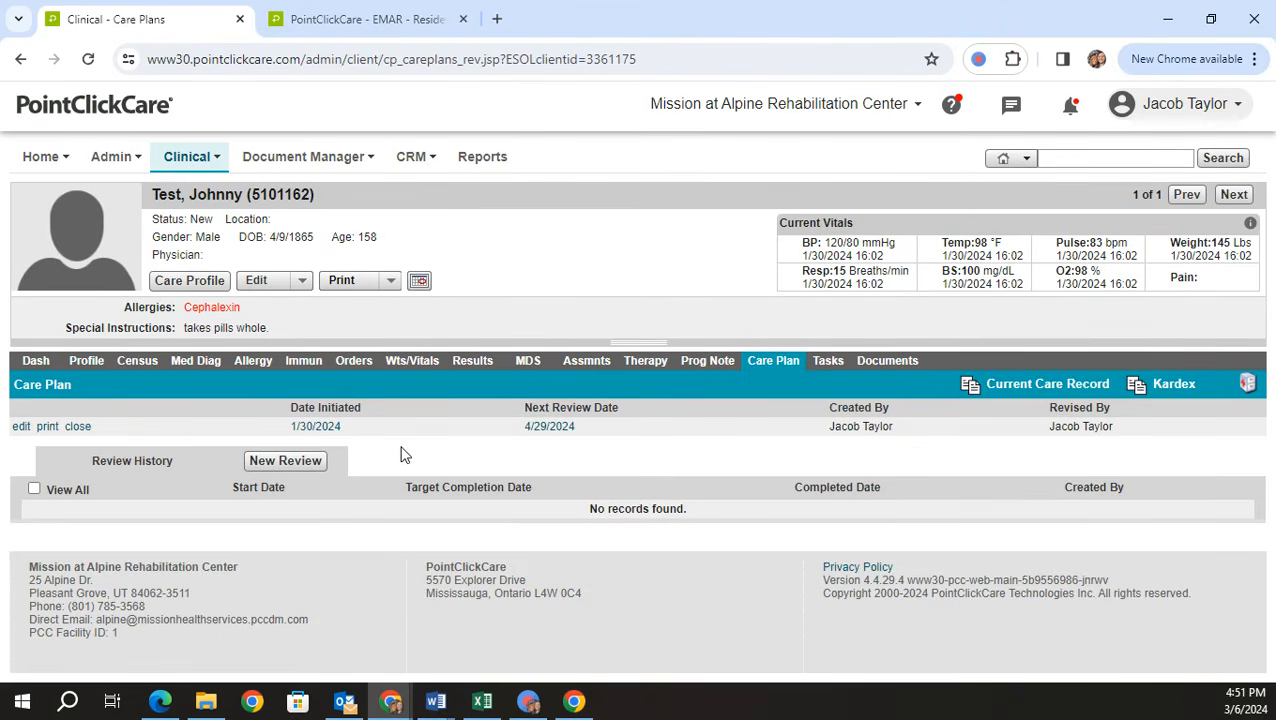
pyautogui.click(826, 362)
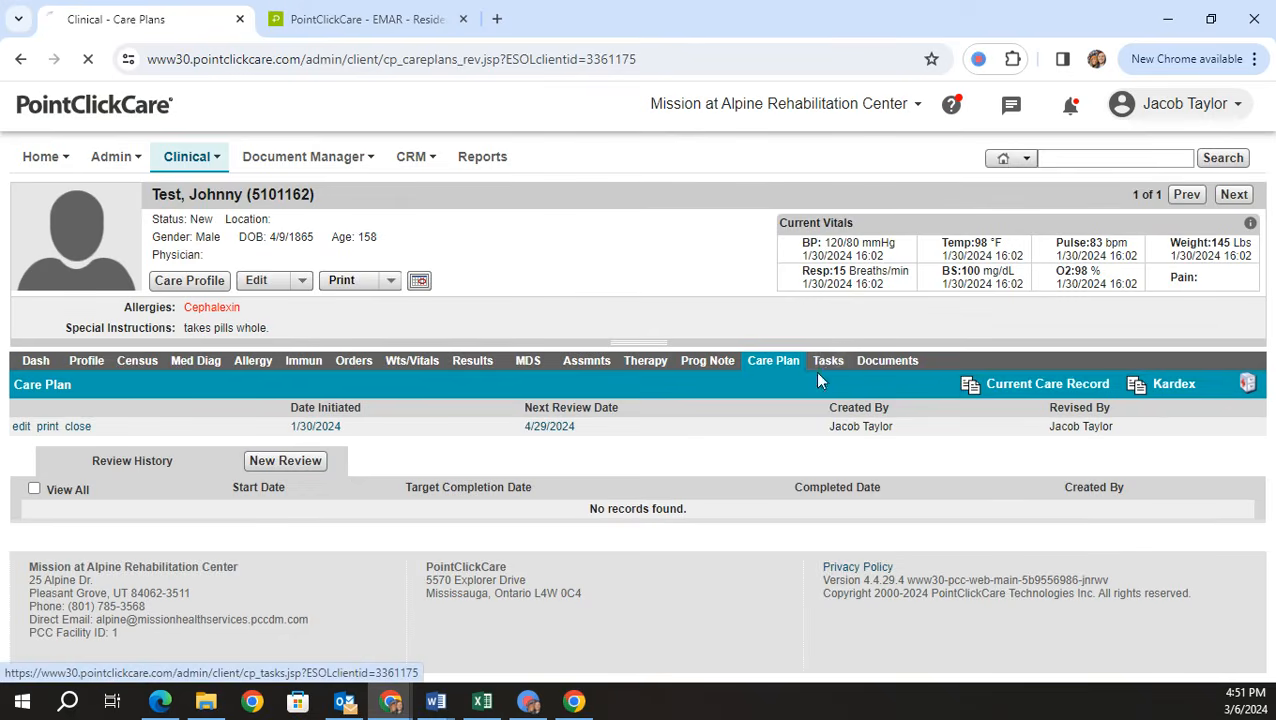
pyautogui.scroll(-4, 78, 483)
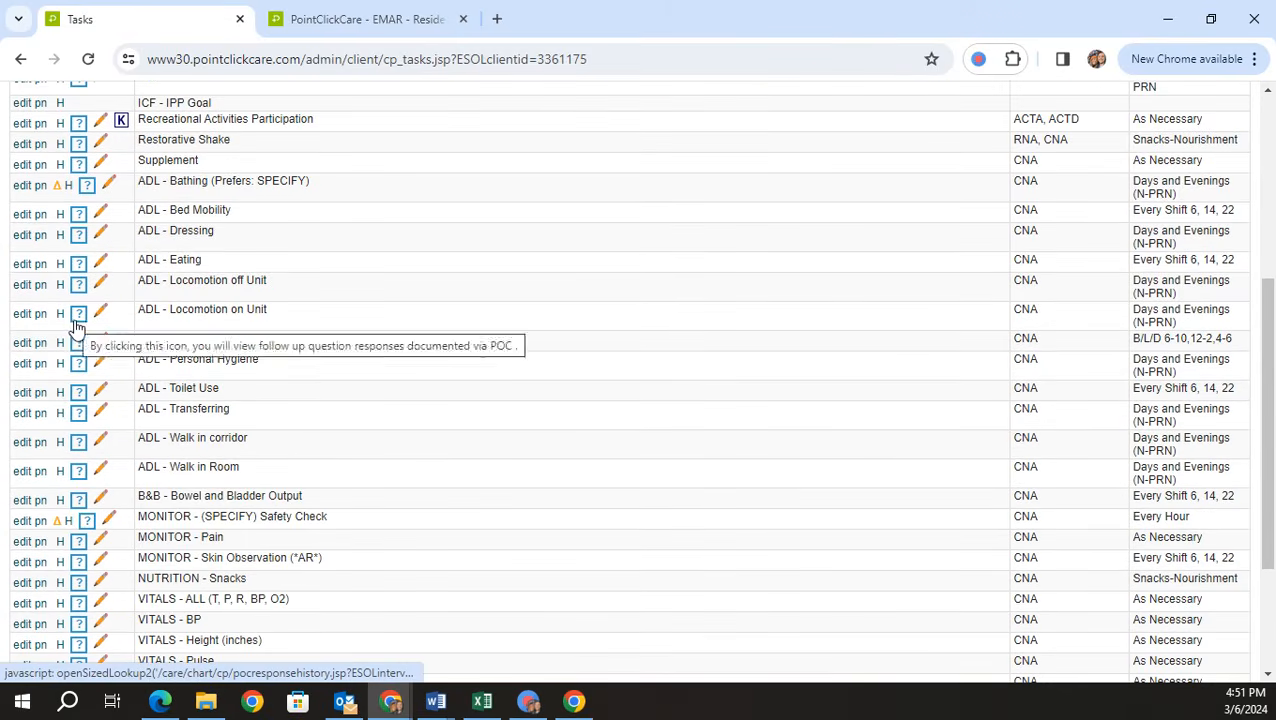
pyautogui.scroll(4, 78, 340)
pyautogui.click(870, 364)
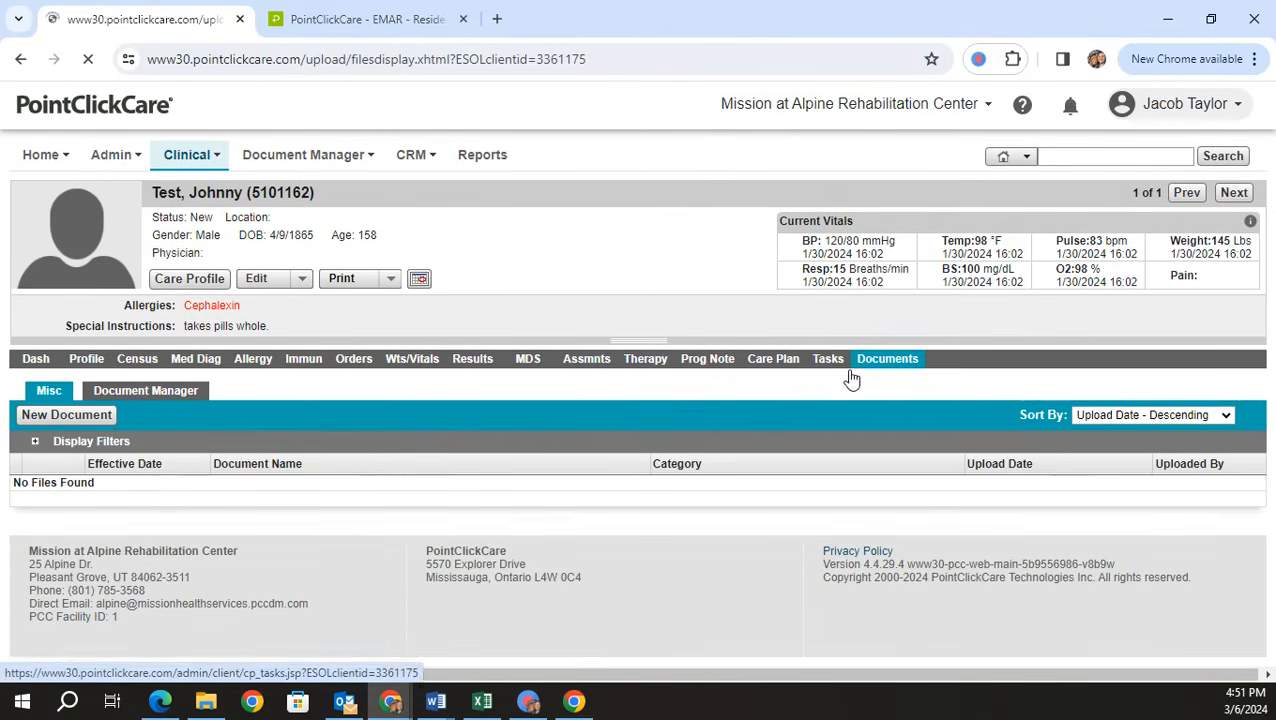